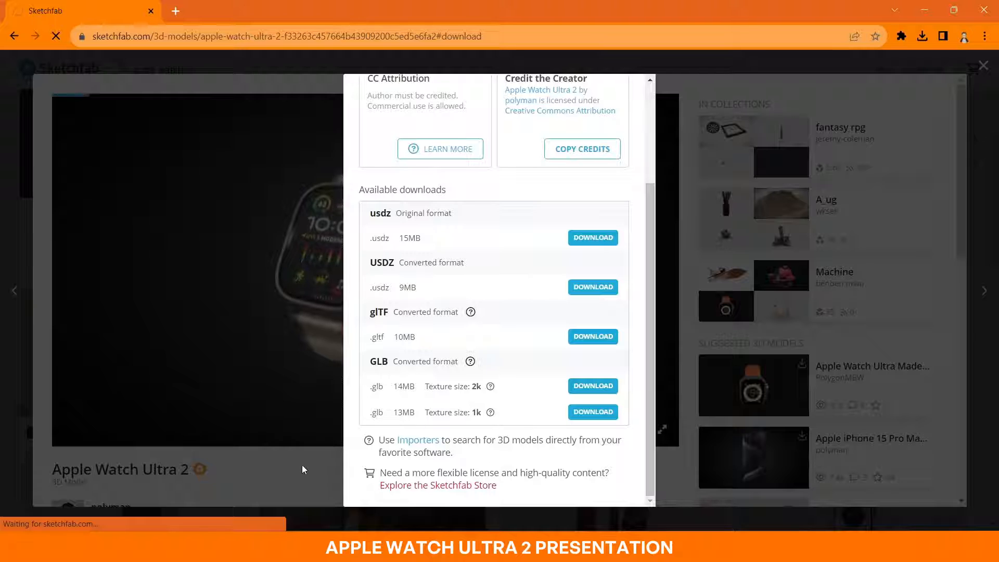
# Switch to PowerPoint and insert the apple_watch_ultra_2 3D model from this device onto the blank slide.
pyautogui.click(308, 455)
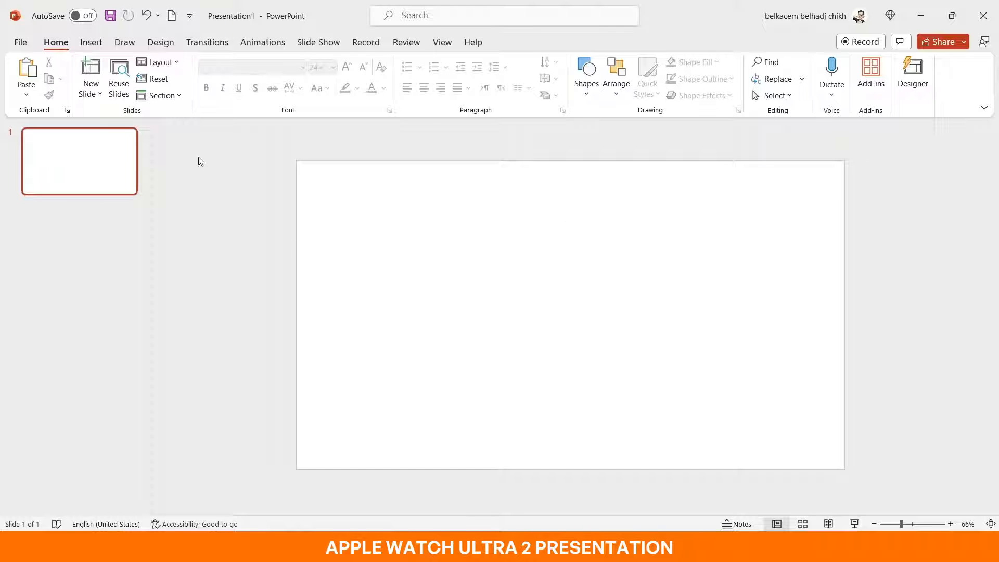
pyautogui.click(95, 45)
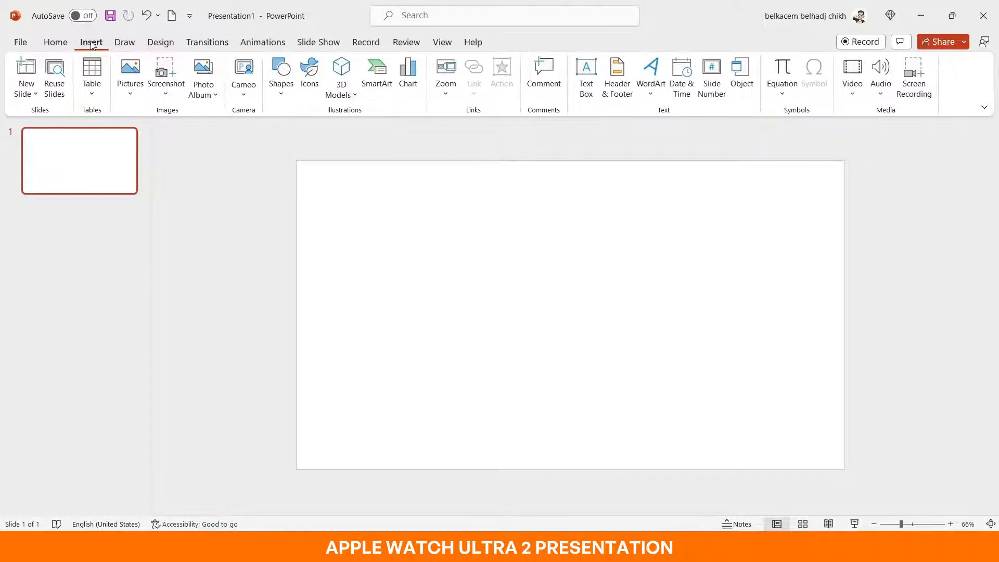
pyautogui.click(335, 95)
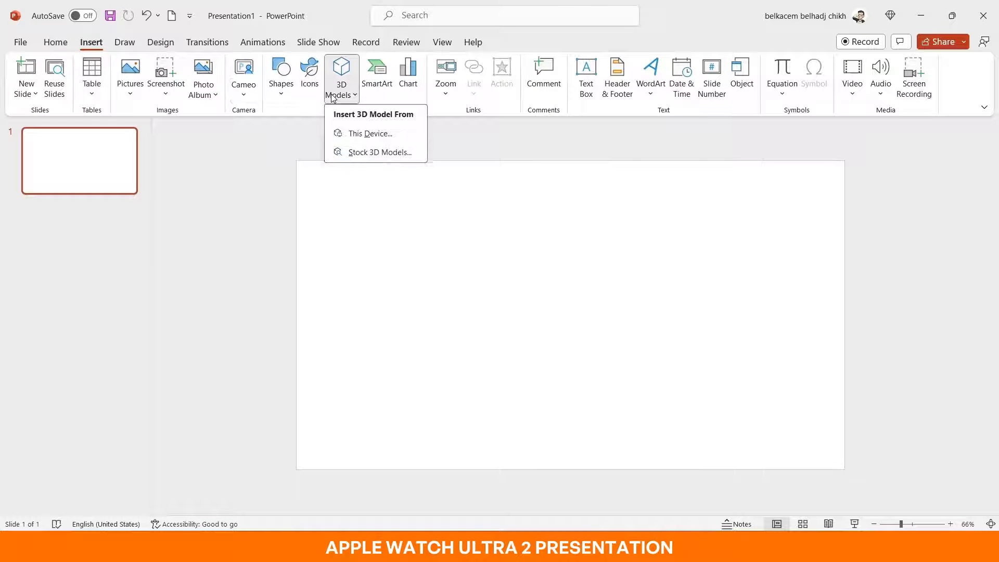
pyautogui.click(367, 136)
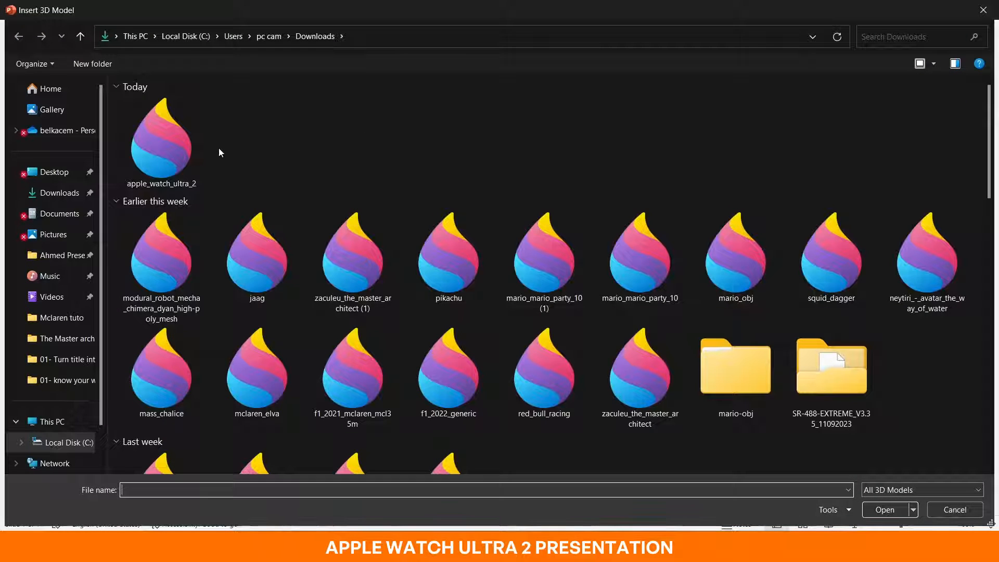
pyautogui.click(174, 135)
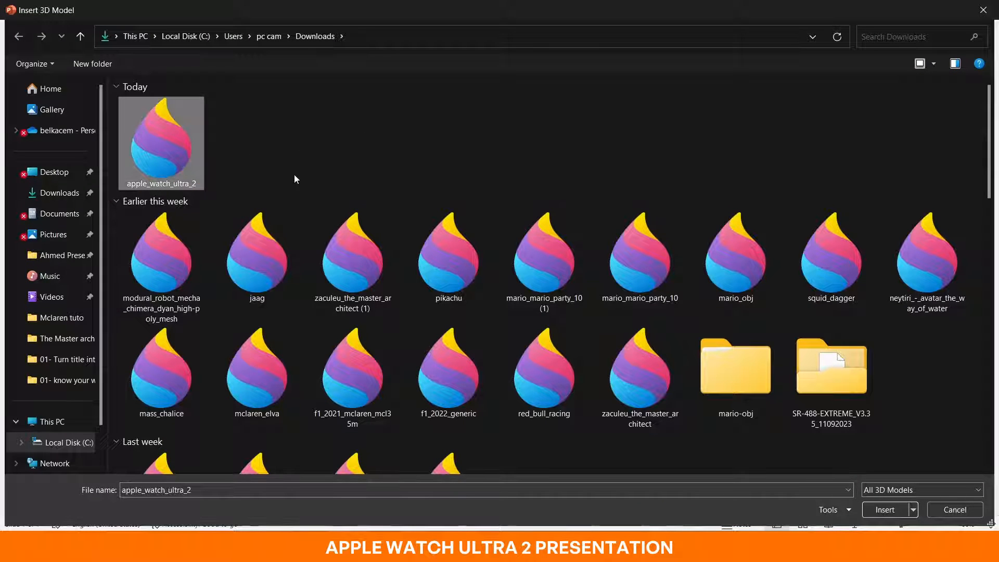
pyautogui.click(884, 509)
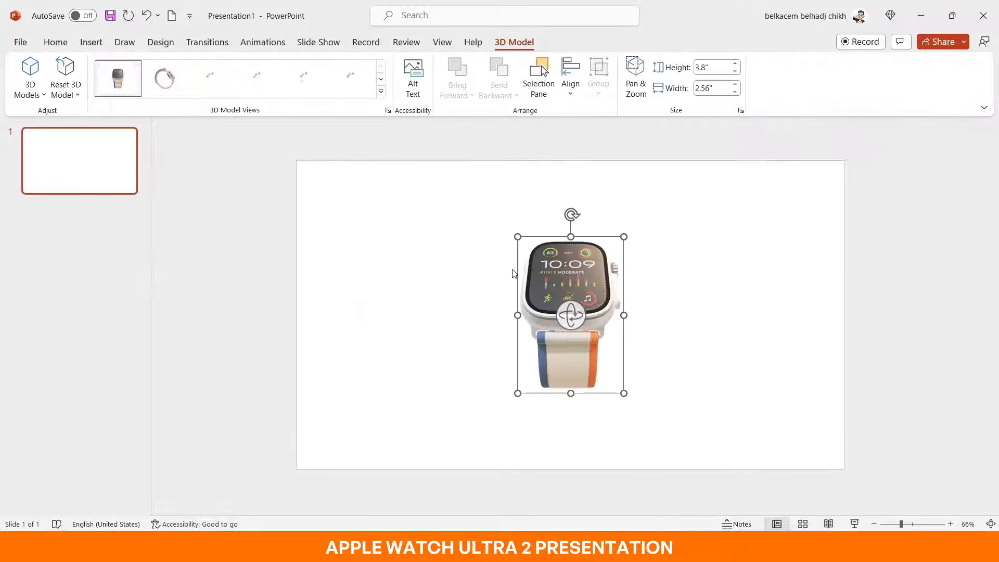
# Rotate the watch model so that its display faces straight forward.
pyautogui.moveTo(578, 315); pyautogui.dragTo(578, 373)
pyautogui.click(678, 266)
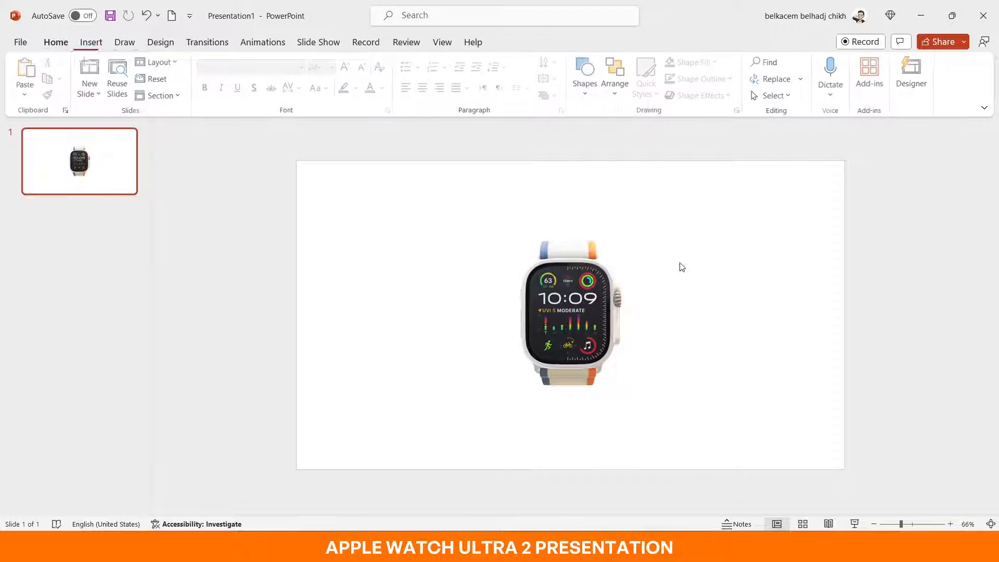
pyautogui.click(597, 276)
pyautogui.moveTo(593, 308)
pyautogui.mouseDown()
pyautogui.moveTo(604, 309)
pyautogui.moveTo(589, 308)
pyautogui.mouseUp()
pyautogui.click(659, 300)
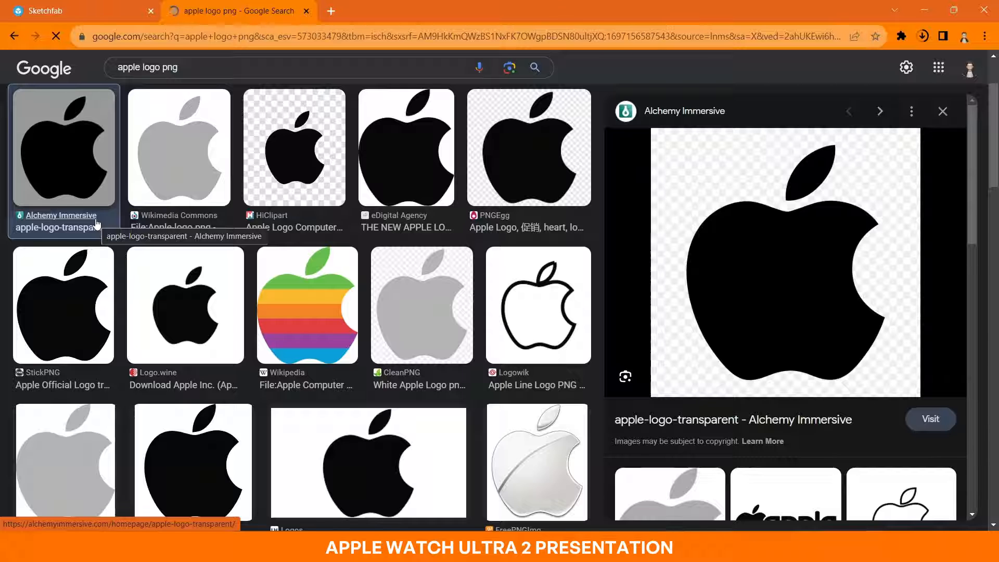
# Copy the transparent black Apple logo image from the browser's image results and return to PowerPoint.
pyautogui.rightClick(716, 244)
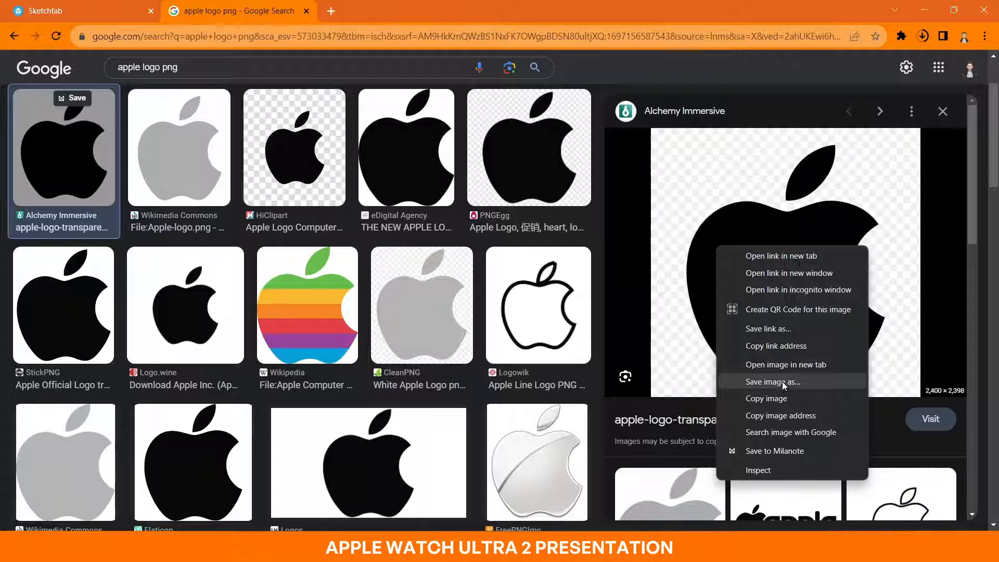
pyautogui.click(791, 398)
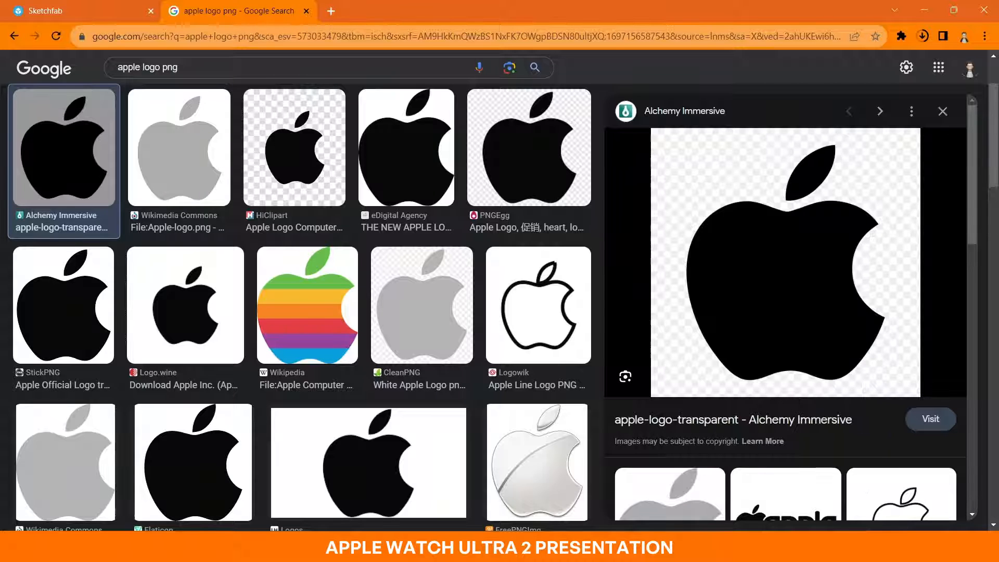
pyautogui.click(598, 486)
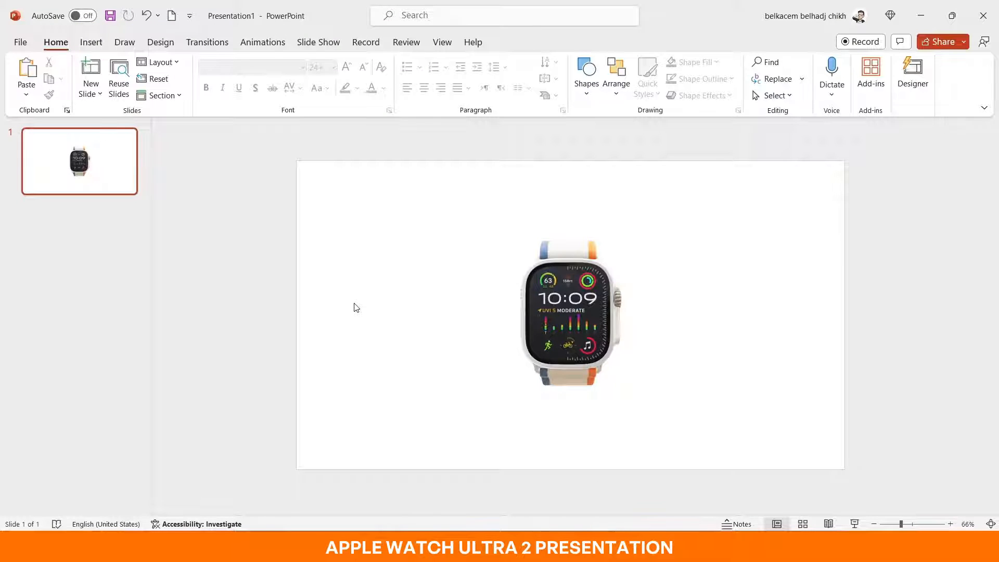
# Paste the Apple logo, shrink it and park it off the slide beyond the left edge.
pyautogui.hotkey('ctrl', 'v')
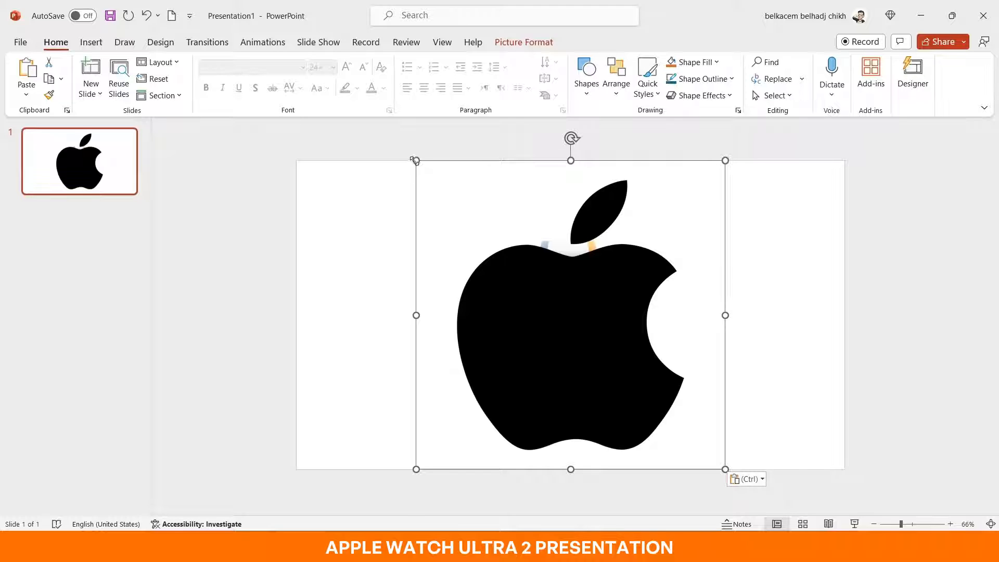
pyautogui.moveTo(415, 160); pyautogui.dragTo(654, 383)
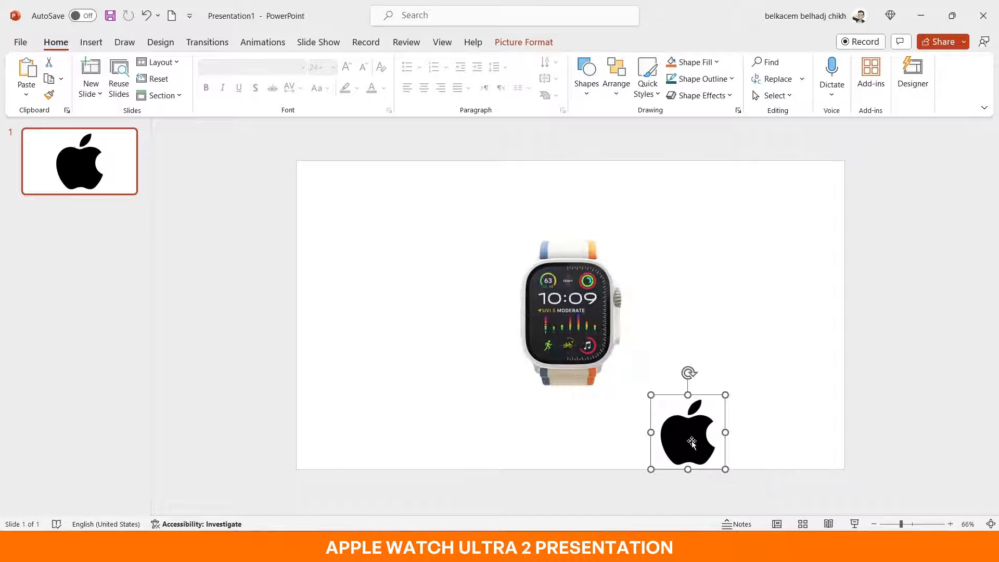
pyautogui.moveTo(687, 432); pyautogui.dragTo(209, 218)
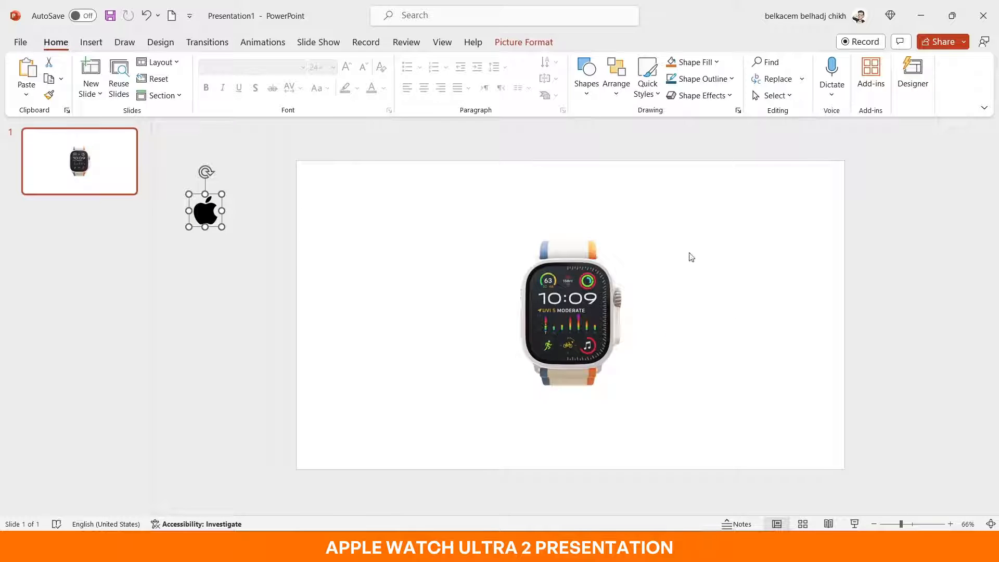
# Enlarge the watch model far beyond the slide's bounds and position its display over the slide.
pyautogui.moveTo(901, 526); pyautogui.dragTo(888, 526)
pyautogui.click(575, 324)
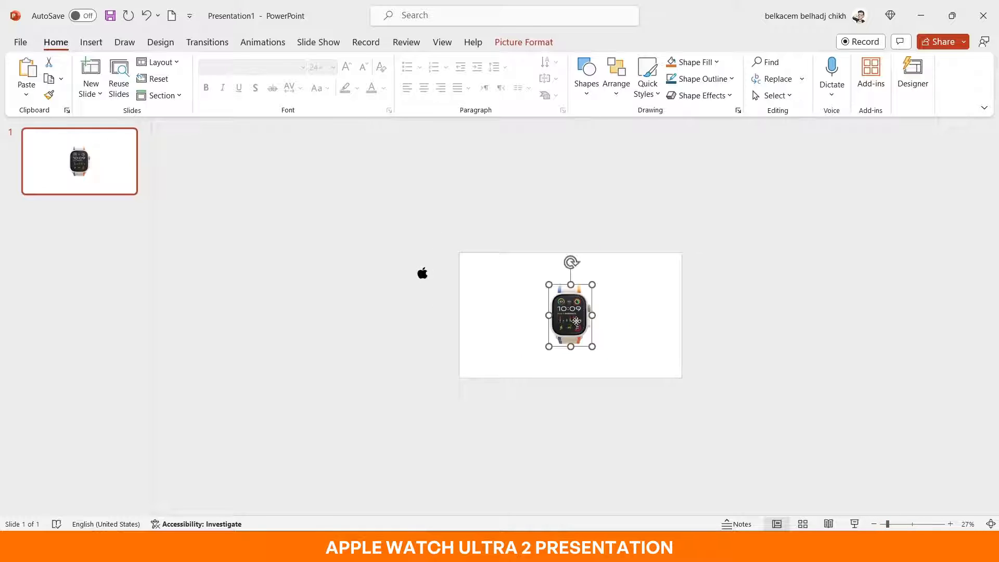
pyautogui.moveTo(549, 285); pyautogui.dragTo(718, 437)
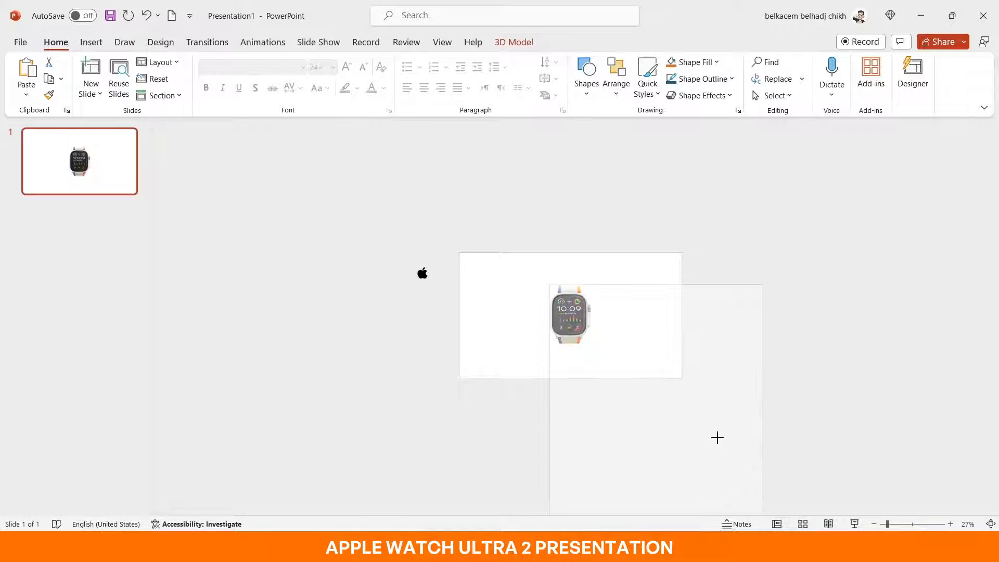
pyautogui.moveTo(762, 531); pyautogui.dragTo(762, 531)
pyautogui.moveTo(549, 203); pyautogui.dragTo(403, 141)
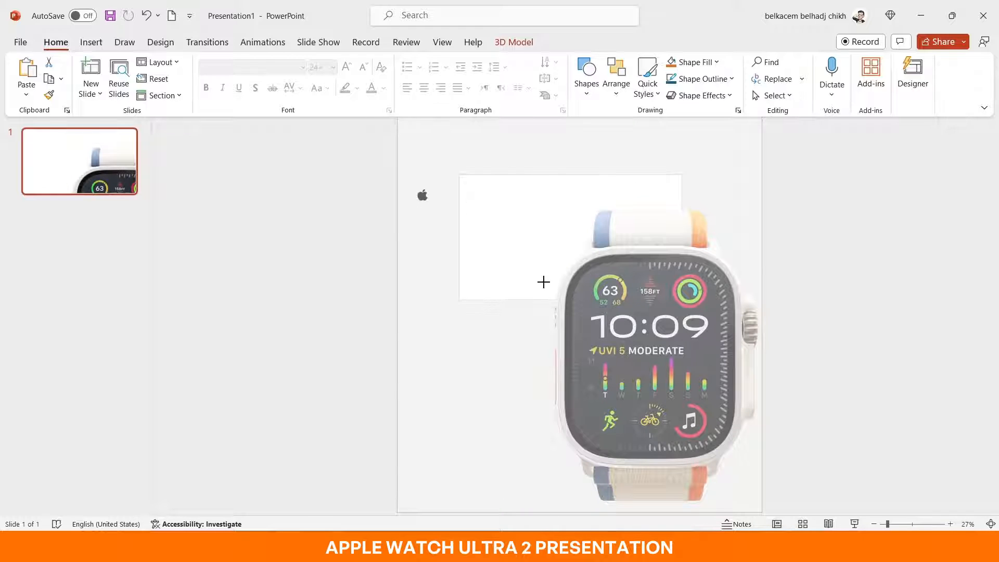
pyautogui.moveTo(565, 333); pyautogui.dragTo(536, 365)
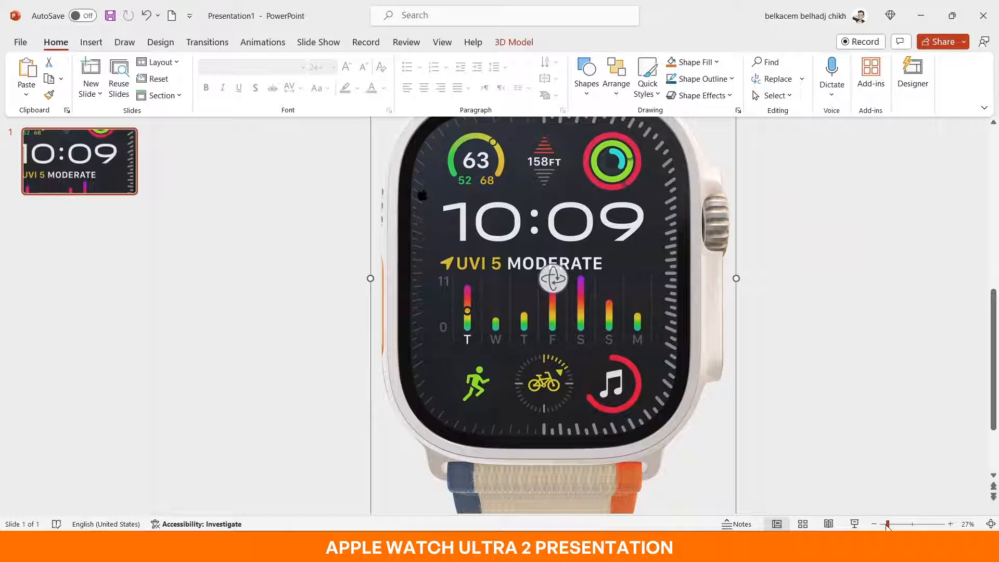
# Scale the oversized watch model down slightly and reposition it so its display still covers the whole slide.
pyautogui.moveTo(888, 525); pyautogui.dragTo(883, 524)
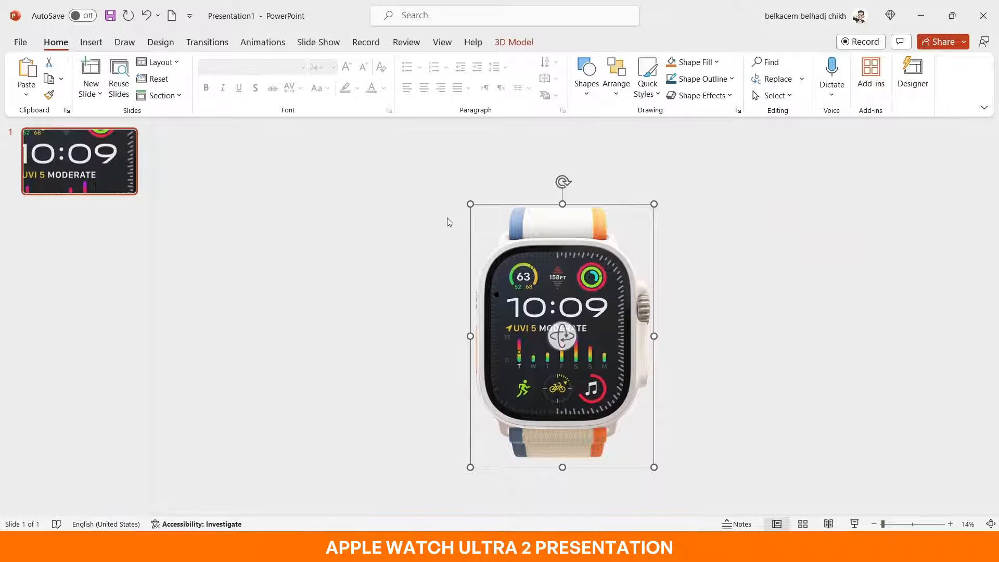
pyautogui.moveTo(470, 203); pyautogui.dragTo(504, 253)
pyautogui.moveTo(597, 396); pyautogui.dragTo(589, 350)
pyautogui.click(670, 318)
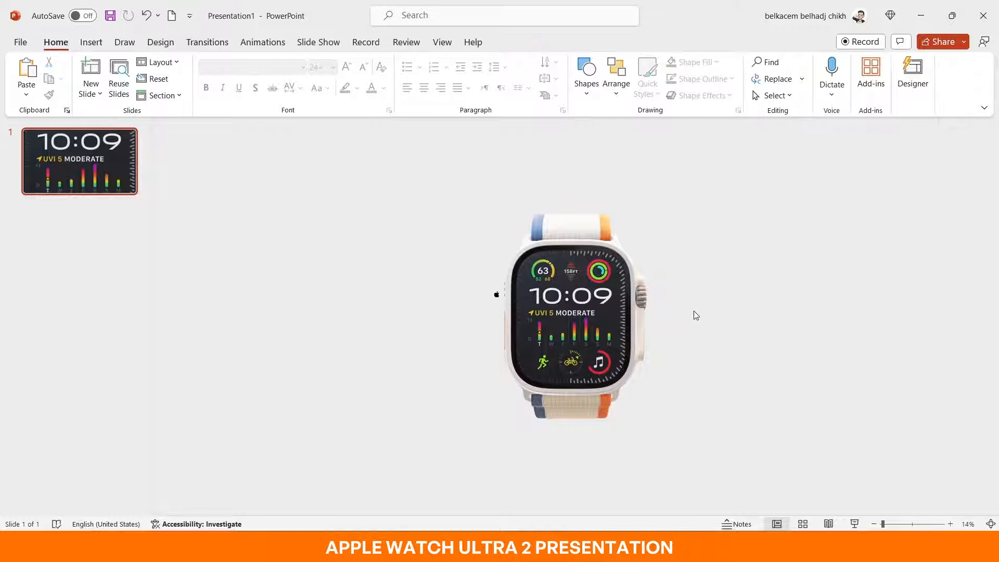
# Draw a rounded rectangle about 8.96" wide and 10" high in the upper-left part of the watch display.
pyautogui.click(91, 44)
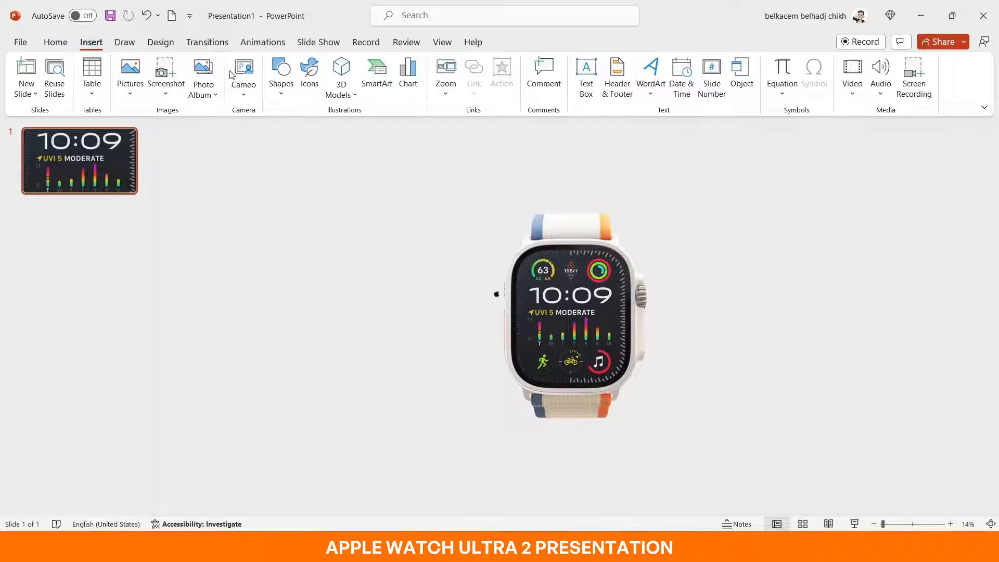
pyautogui.click(283, 90)
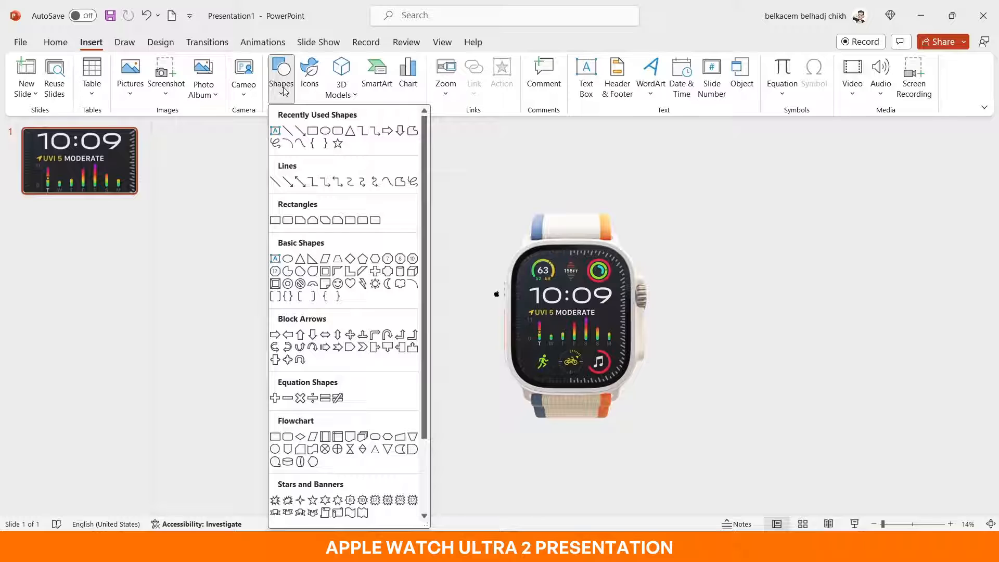
pyautogui.click(338, 131)
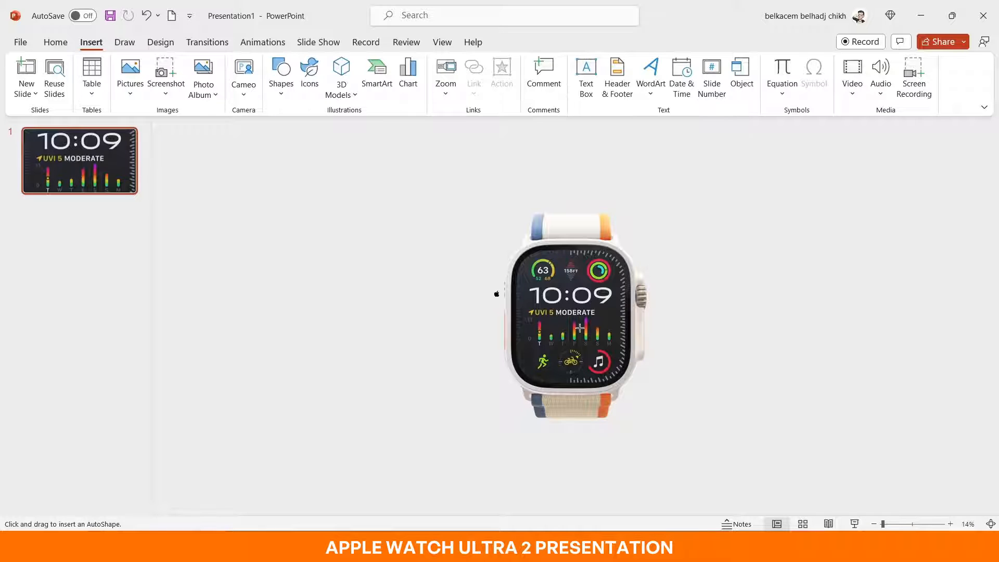
pyautogui.click(574, 307)
pyautogui.moveTo(581, 315); pyautogui.dragTo(649, 390)
pyautogui.moveTo(622, 351); pyautogui.dragTo(568, 304)
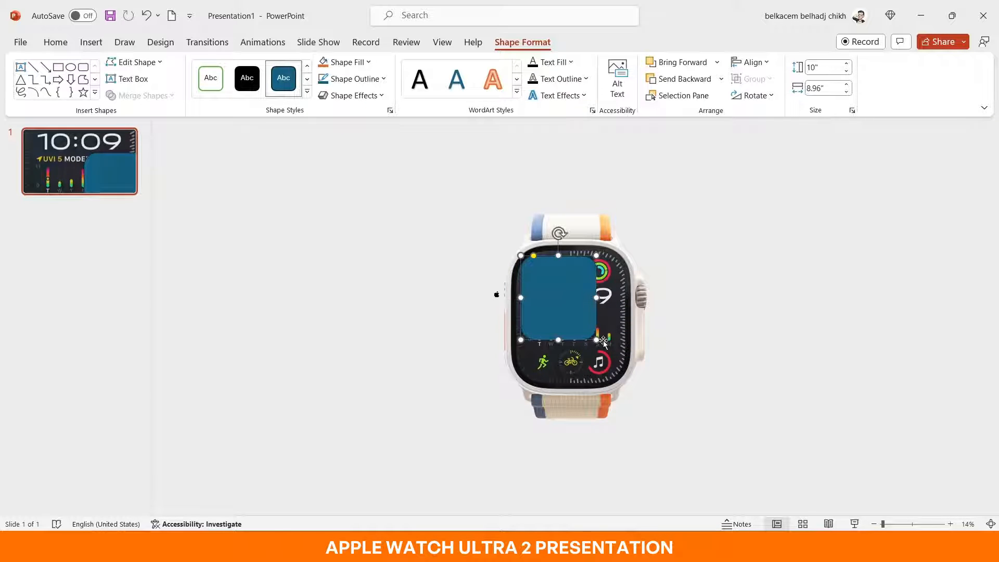
# Stretch the rounded rectangle over the watch display to about 13.33" wide and 16" high.
pyautogui.moveTo(596, 341); pyautogui.dragTo(626, 380)
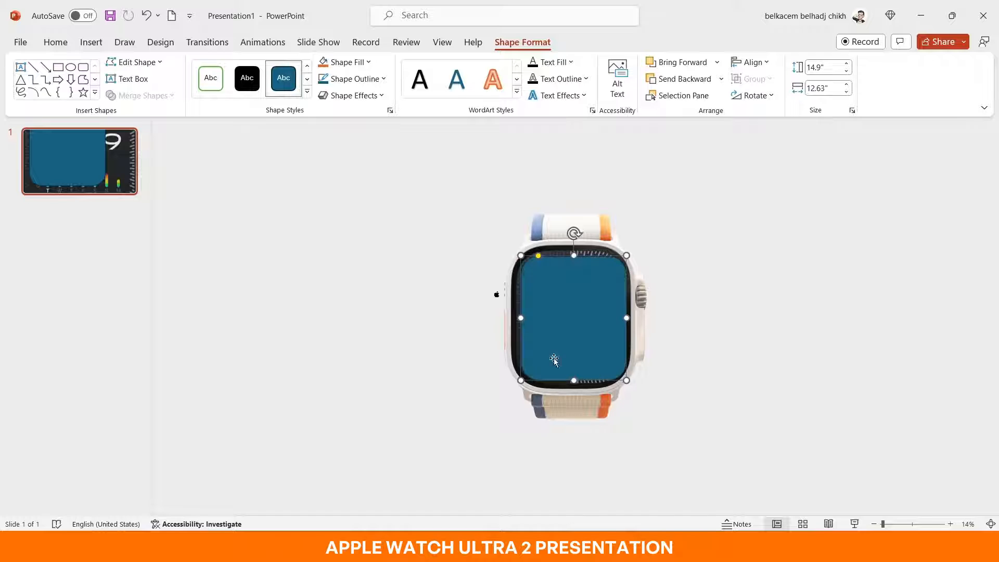
pyautogui.moveTo(522, 317); pyautogui.dragTo(521, 315)
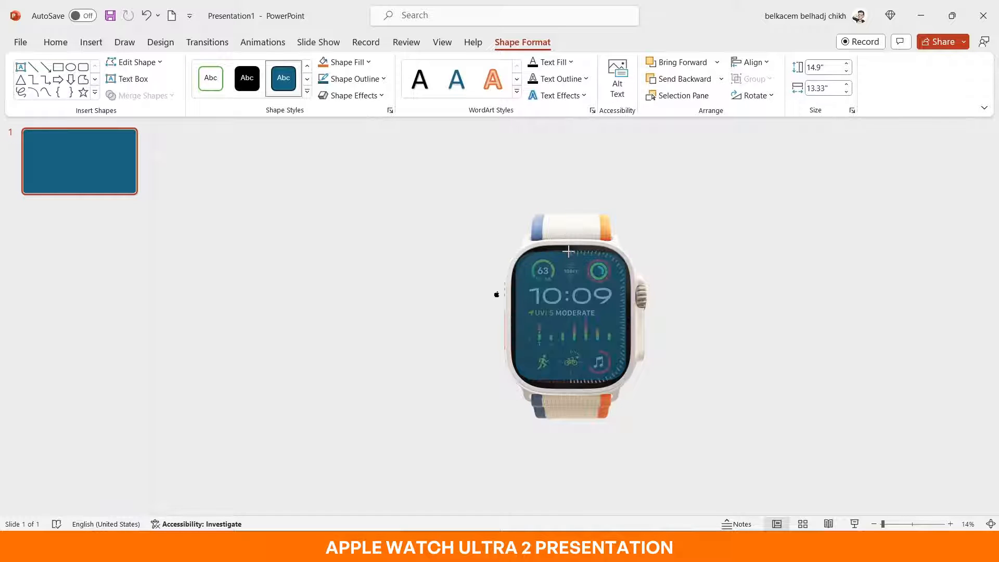
pyautogui.moveTo(567, 251); pyautogui.dragTo(567, 249)
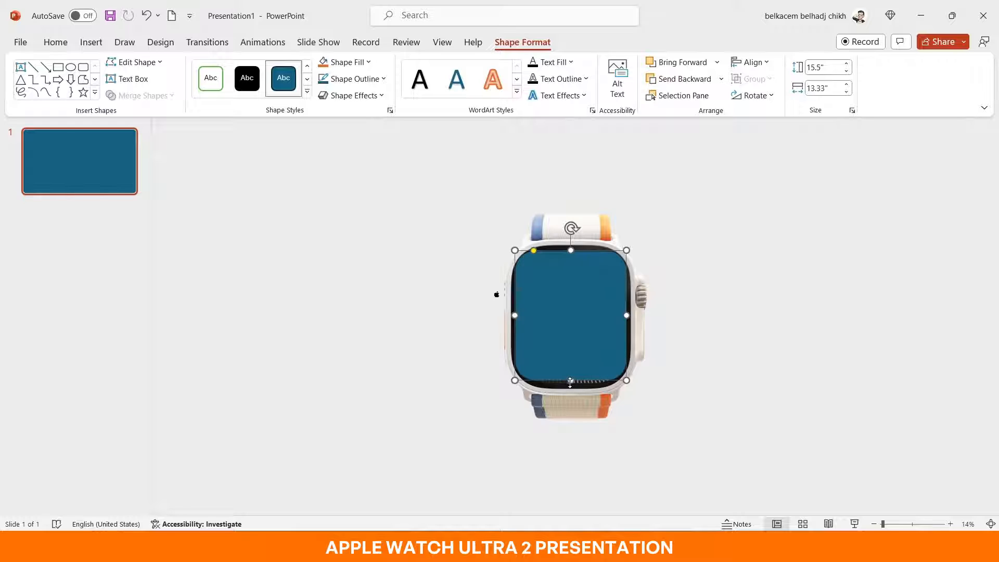
pyautogui.moveTo(568, 386); pyautogui.dragTo(568, 385)
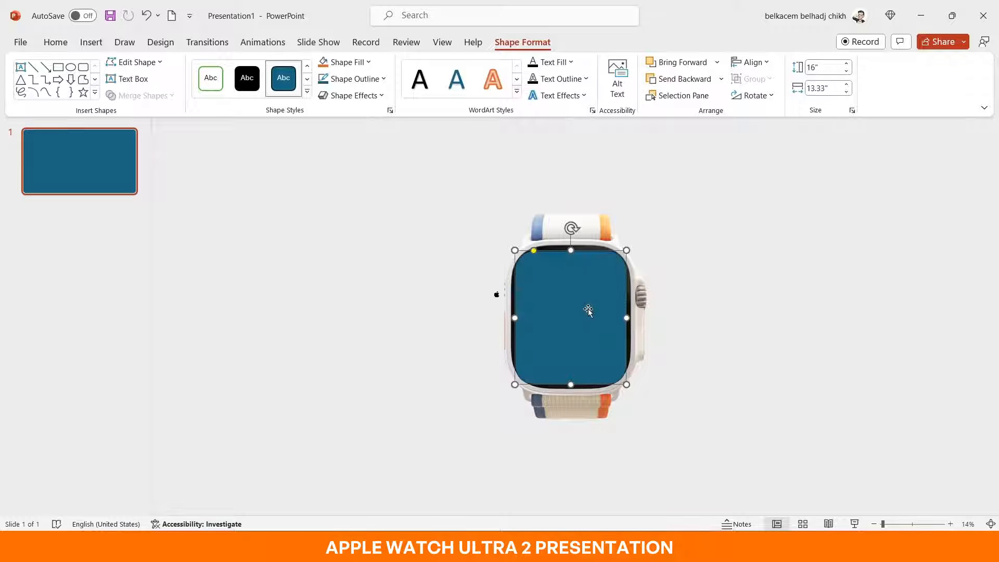
# Set the rounded rectangle's fill transparency to 56%.
pyautogui.rightClick(580, 273)
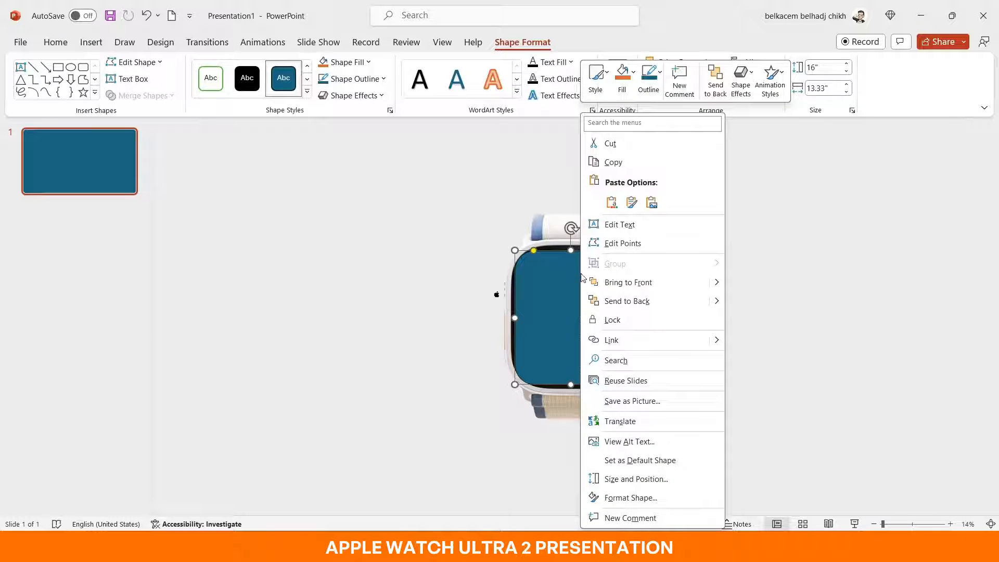
pyautogui.click(651, 498)
pyautogui.click(831, 206)
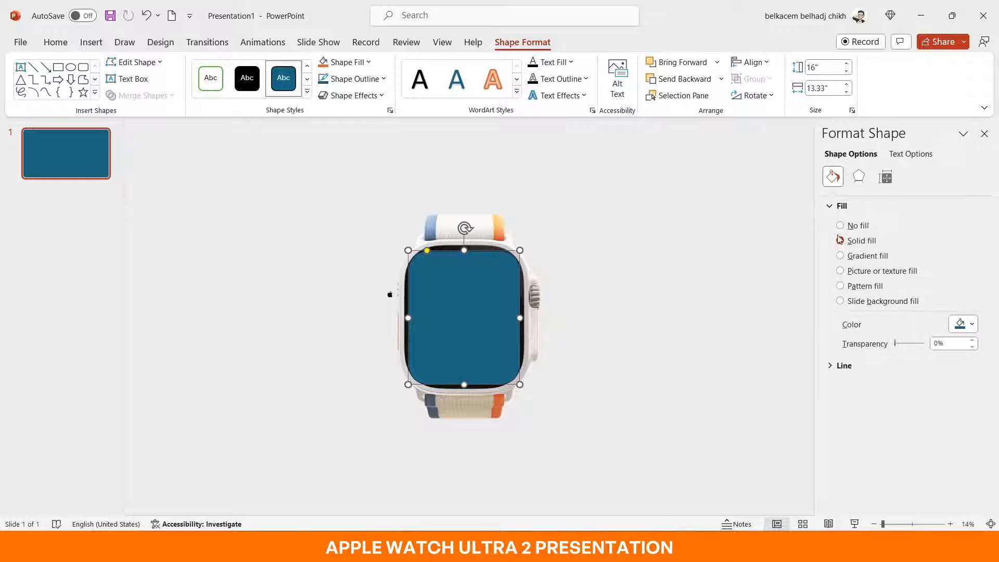
pyautogui.moveTo(896, 344); pyautogui.dragTo(911, 344)
# Increase the rectangle's corner rounding to match the watch display and narrow its width to about 13.14".
pyautogui.moveTo(887, 526); pyautogui.dragTo(891, 525)
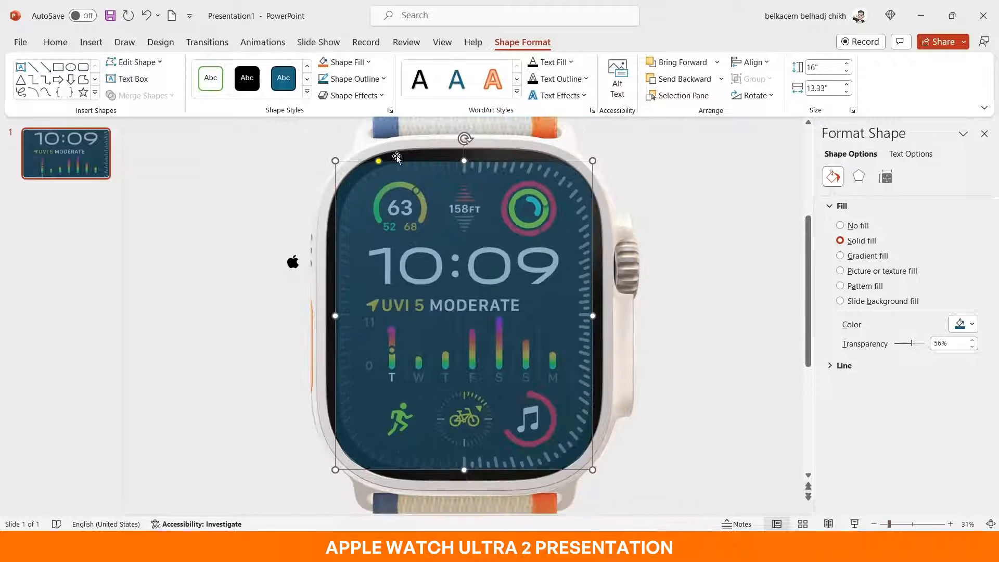
pyautogui.moveTo(379, 161); pyautogui.dragTo(404, 161)
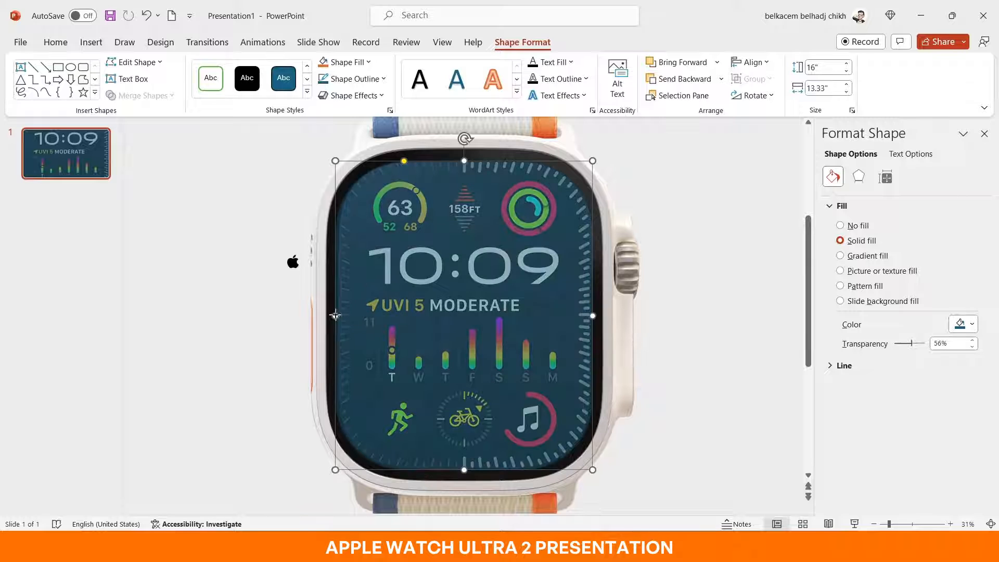
pyautogui.moveTo(336, 315); pyautogui.dragTo(338, 316)
pyautogui.moveTo(404, 161)
pyautogui.mouseDown()
pyautogui.moveTo(417, 162)
pyautogui.moveTo(406, 161)
pyautogui.mouseUp()
pyautogui.moveTo(593, 313); pyautogui.dragTo(592, 314)
pyautogui.moveTo(335, 316); pyautogui.dragTo(339, 315)
pyautogui.moveTo(408, 162); pyautogui.dragTo(403, 166)
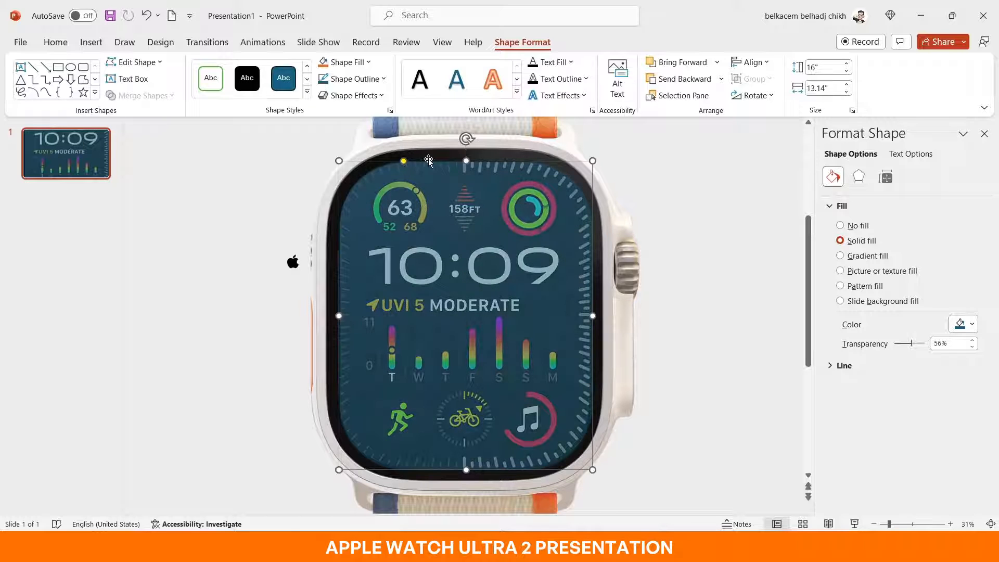
# Remove the outline from the rounded rectangle over the watch display.
pyautogui.click(348, 82)
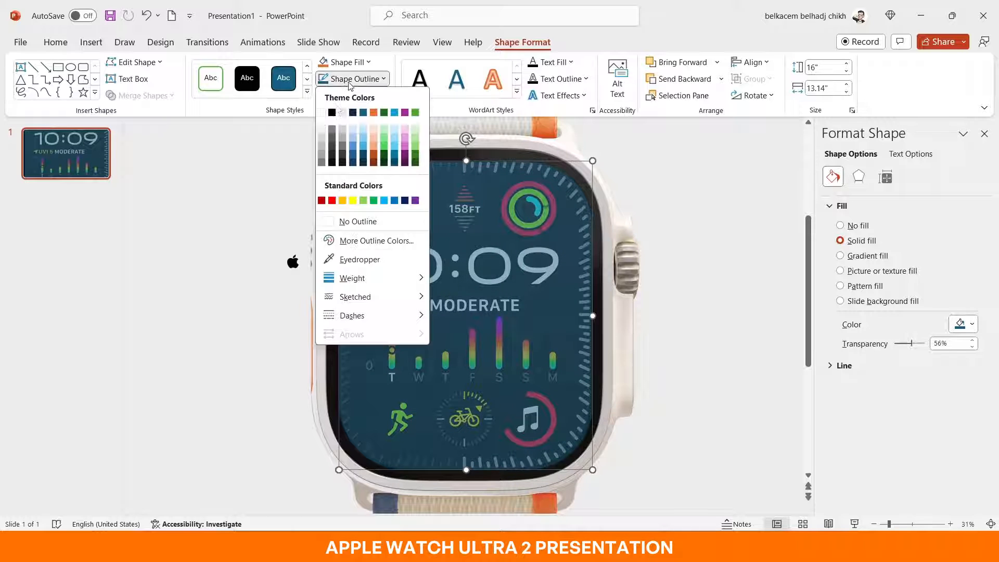
pyautogui.click(354, 221)
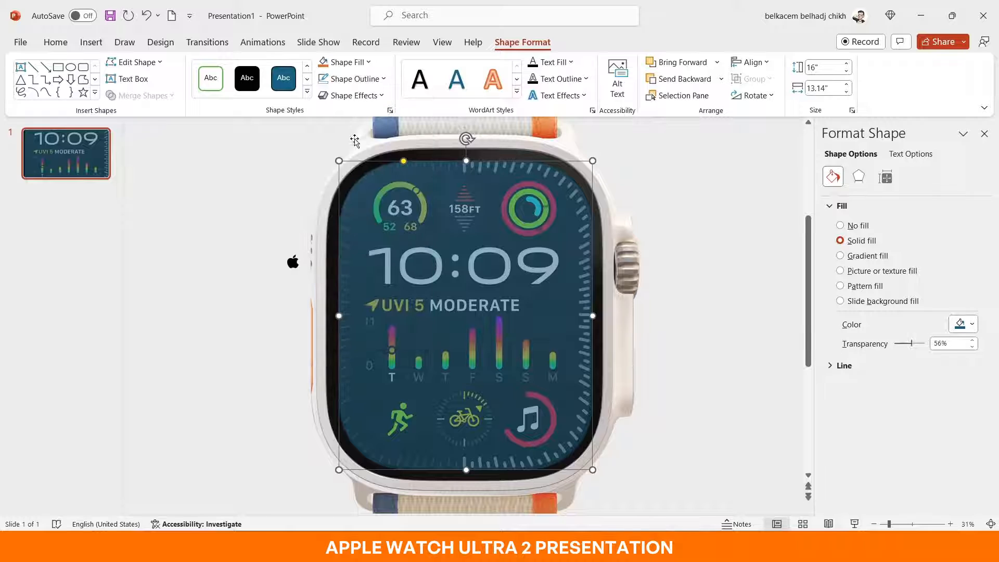
# Fill the rounded rectangle over the watch display with black and set its transparency to 0%.
pyautogui.click(358, 64)
pyautogui.click(332, 96)
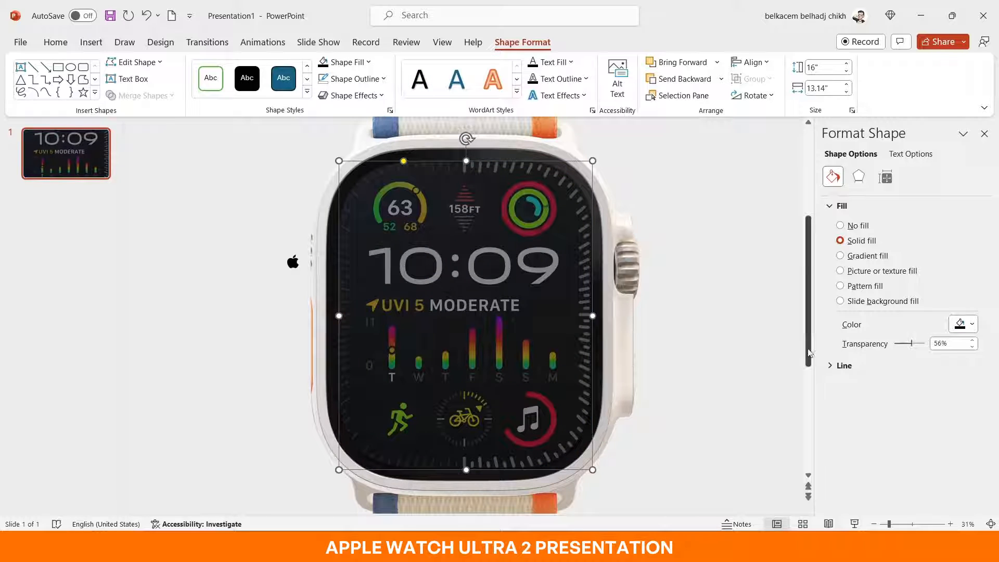
pyautogui.moveTo(914, 350); pyautogui.dragTo(895, 347)
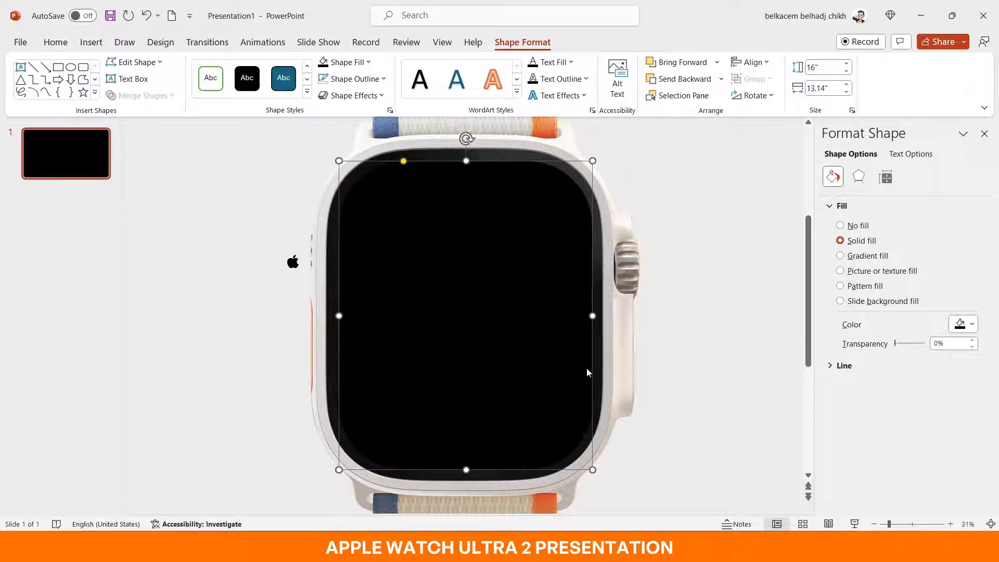
# Bring the Apple logo to the front and move it onto the black display near the middle.
pyautogui.click(291, 263)
pyautogui.rightClick(293, 264)
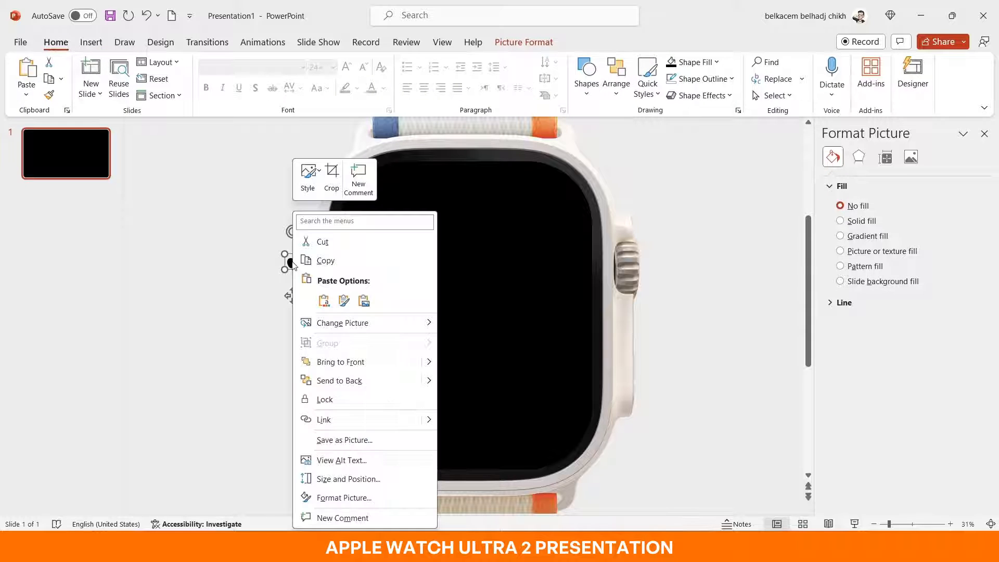
pyautogui.click(356, 363)
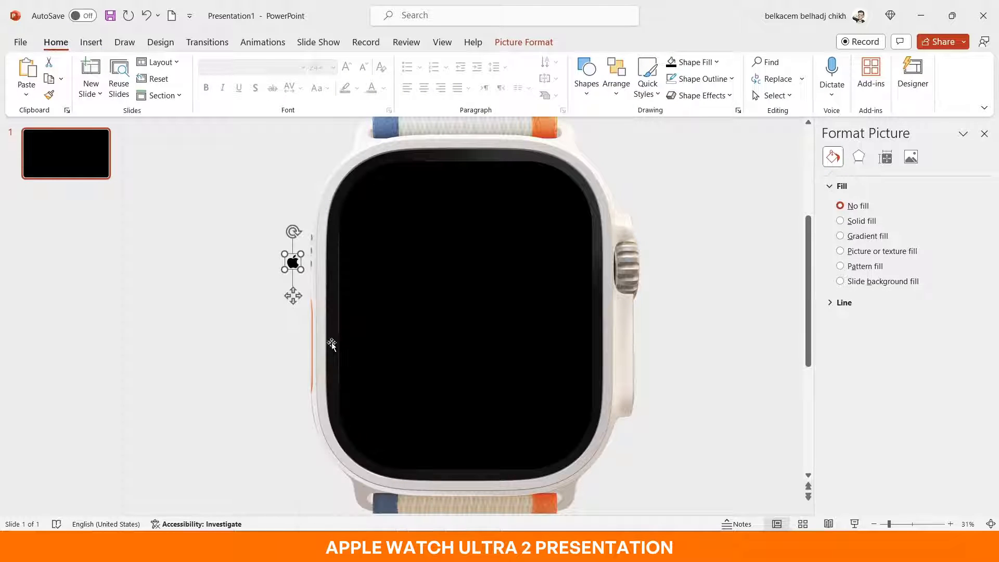
pyautogui.moveTo(292, 263); pyautogui.dragTo(473, 362)
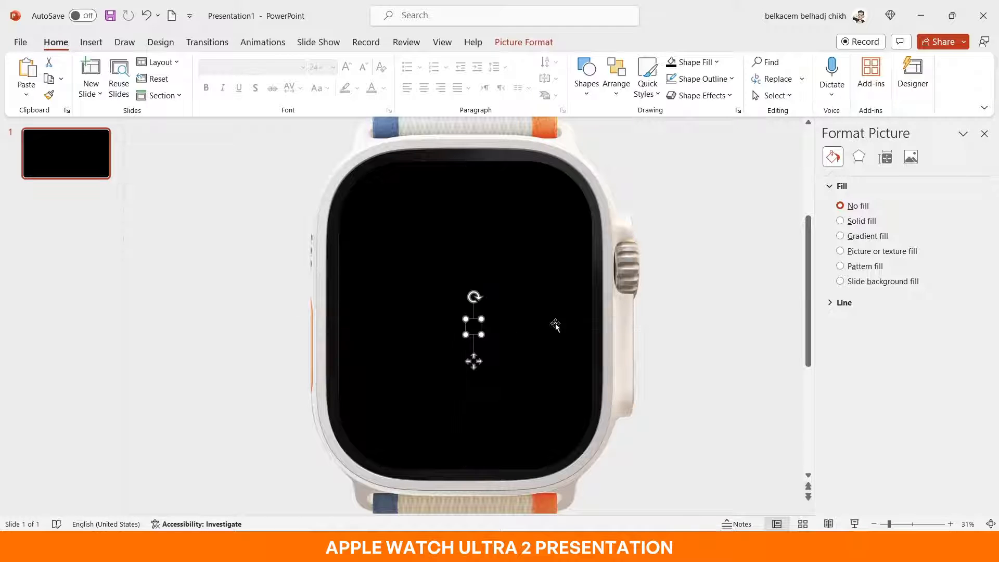
# Turn the Apple logo white by setting its picture brightness to 100%.
pyautogui.click(912, 158)
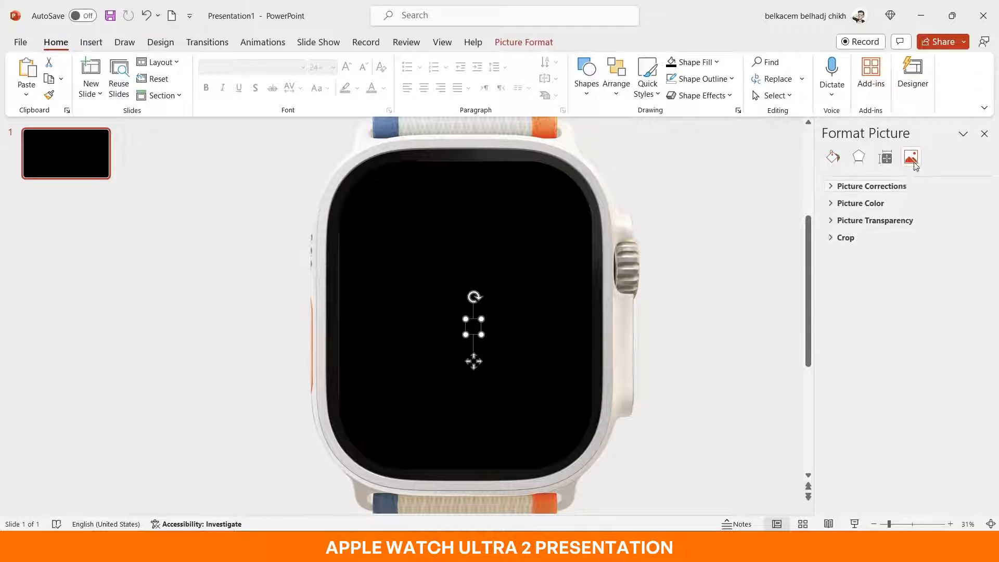
pyautogui.click(893, 189)
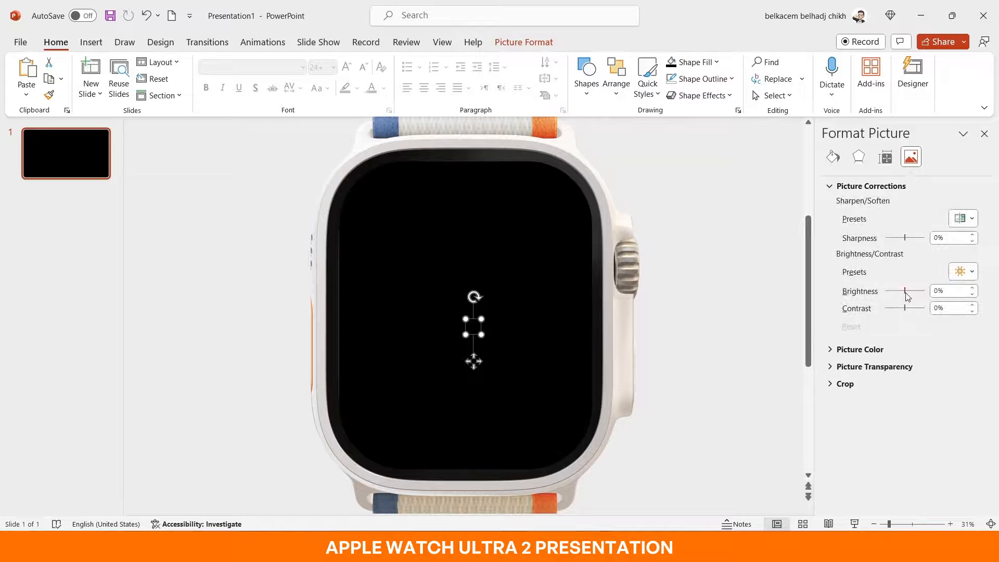
pyautogui.moveTo(905, 291); pyautogui.dragTo(983, 299)
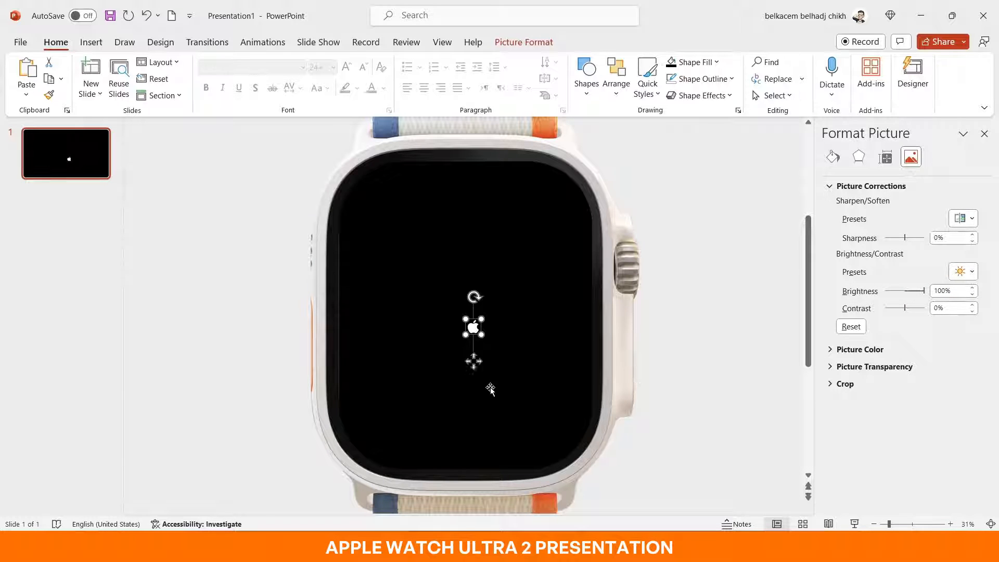
# Align the Apple logo to the center and middle of the slide.
pyautogui.moveTo(475, 363); pyautogui.dragTo(467, 355)
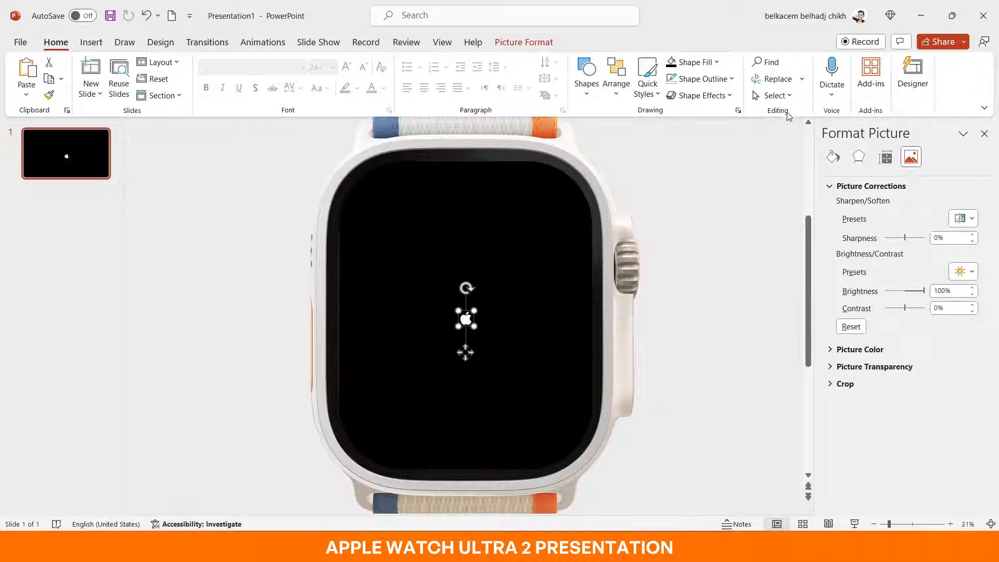
pyautogui.click(617, 78)
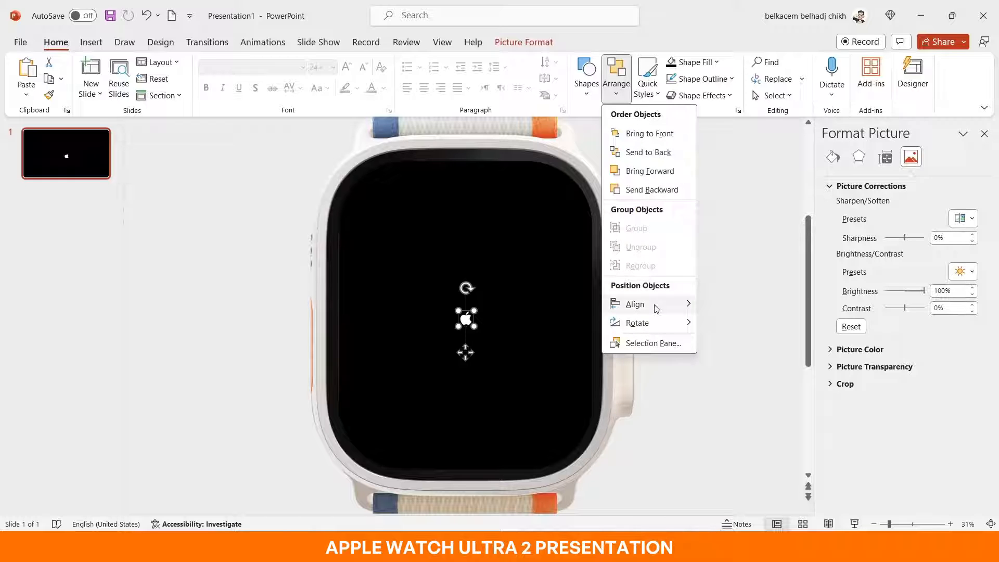
pyautogui.moveTo(657, 309)
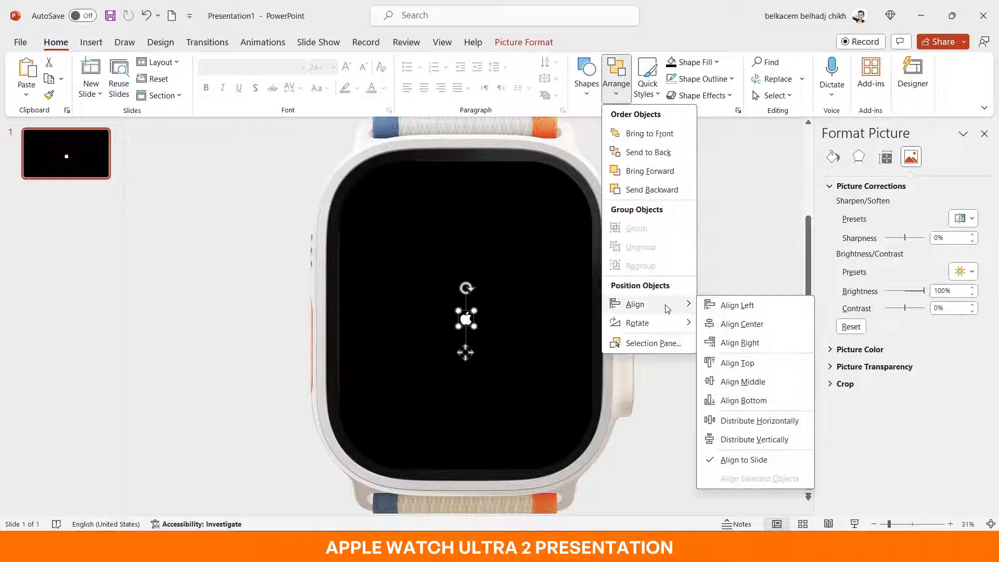
pyautogui.click(728, 323)
pyautogui.click(616, 78)
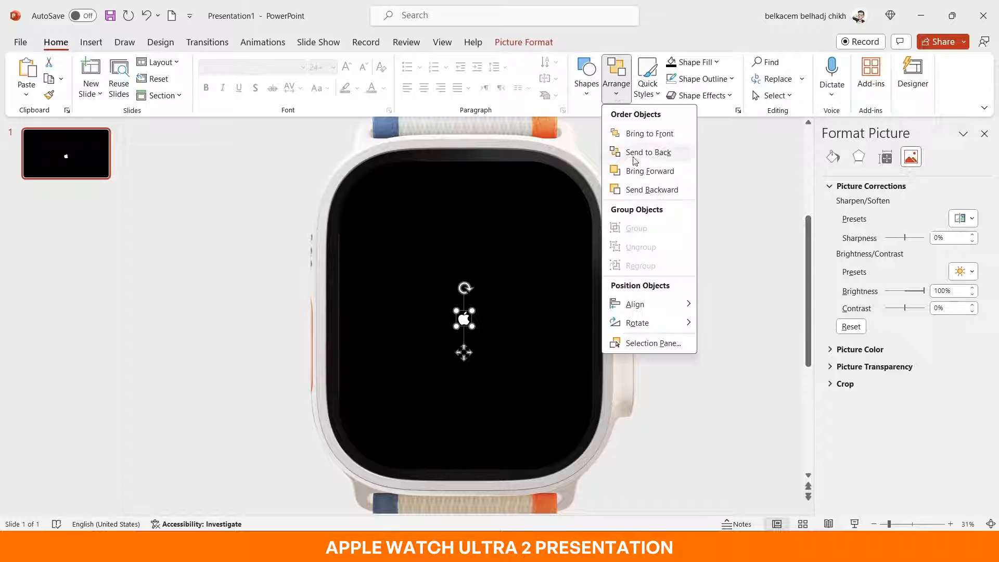
pyautogui.moveTo(664, 312)
pyautogui.click(746, 379)
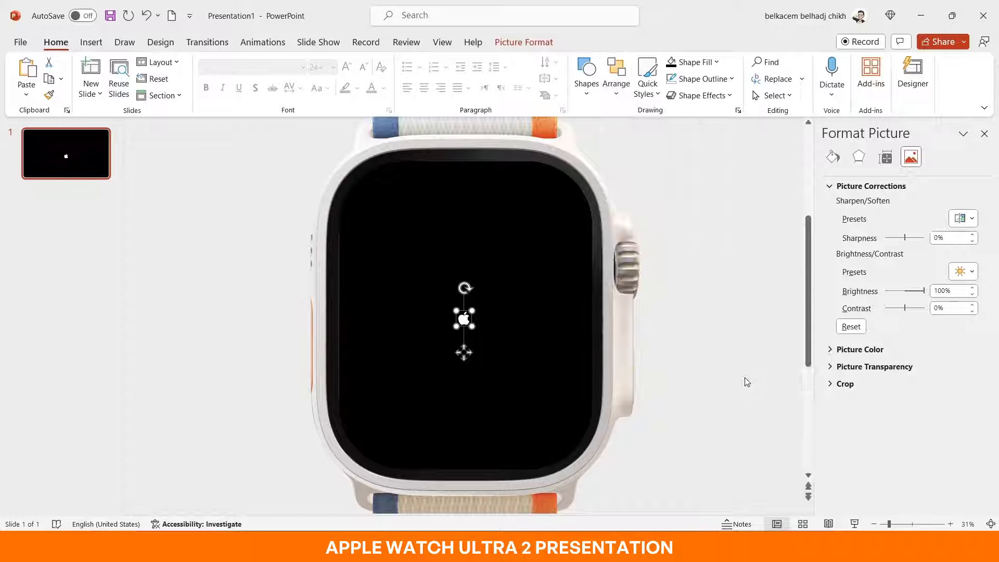
pyautogui.click(707, 264)
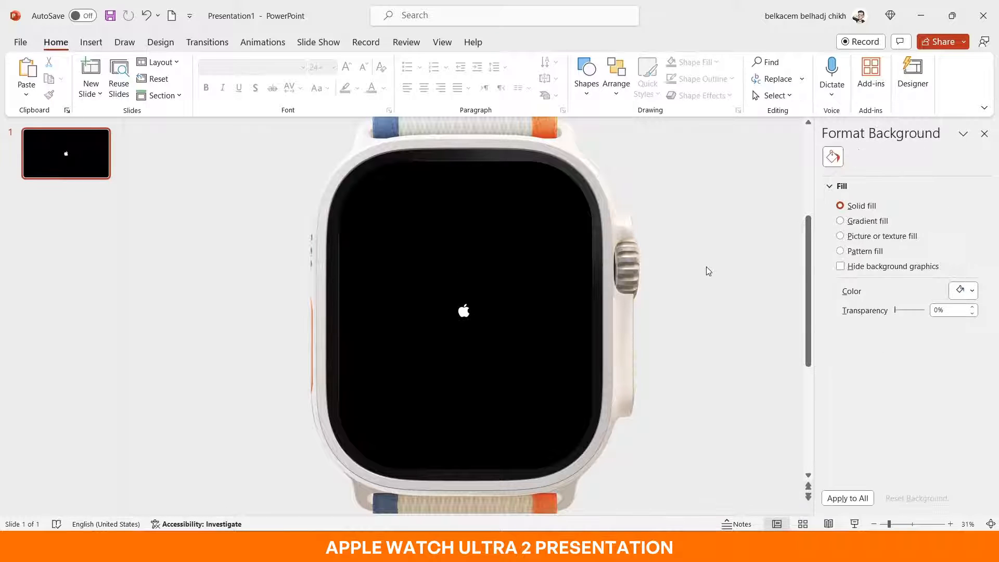
pyautogui.click(528, 208)
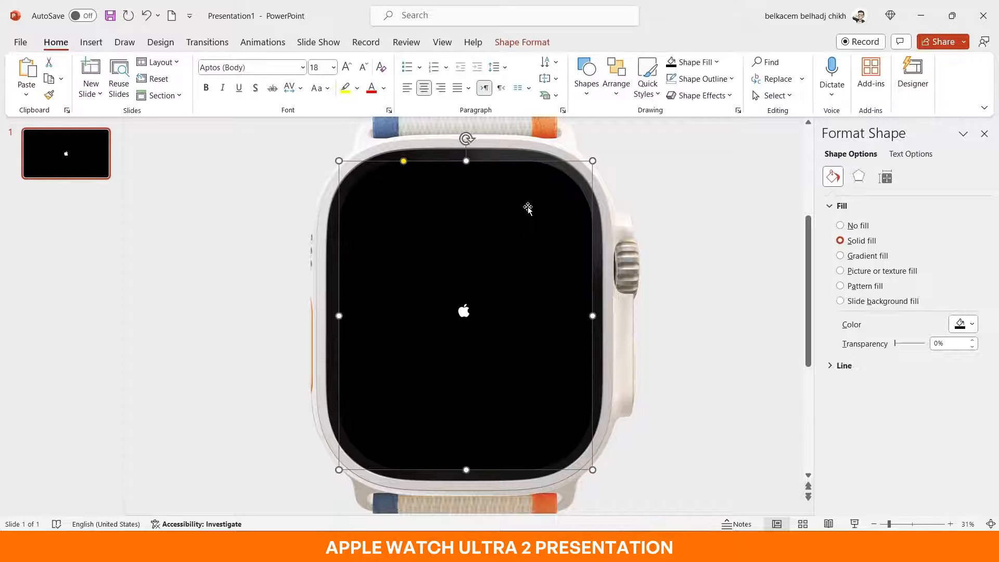
pyautogui.click(684, 219)
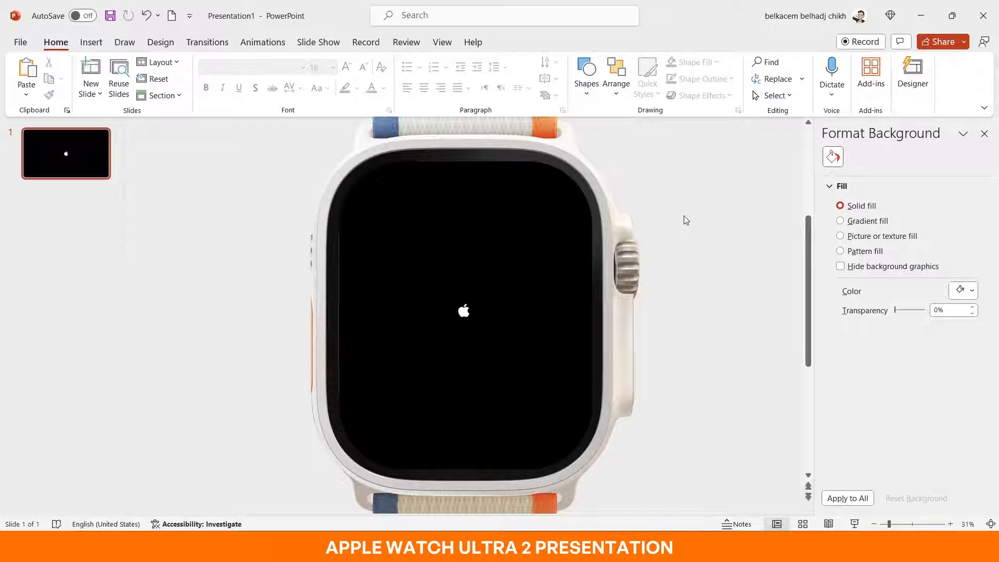
# Duplicate slide 1 and group the 3D watch model with the black display shape on the copy.
pyautogui.rightClick(77, 153)
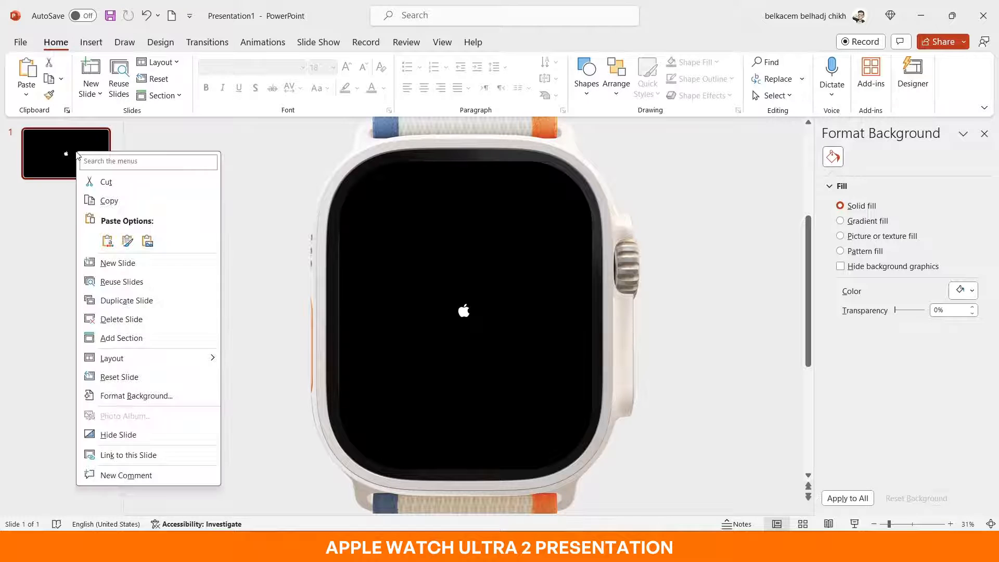
pyautogui.click(125, 300)
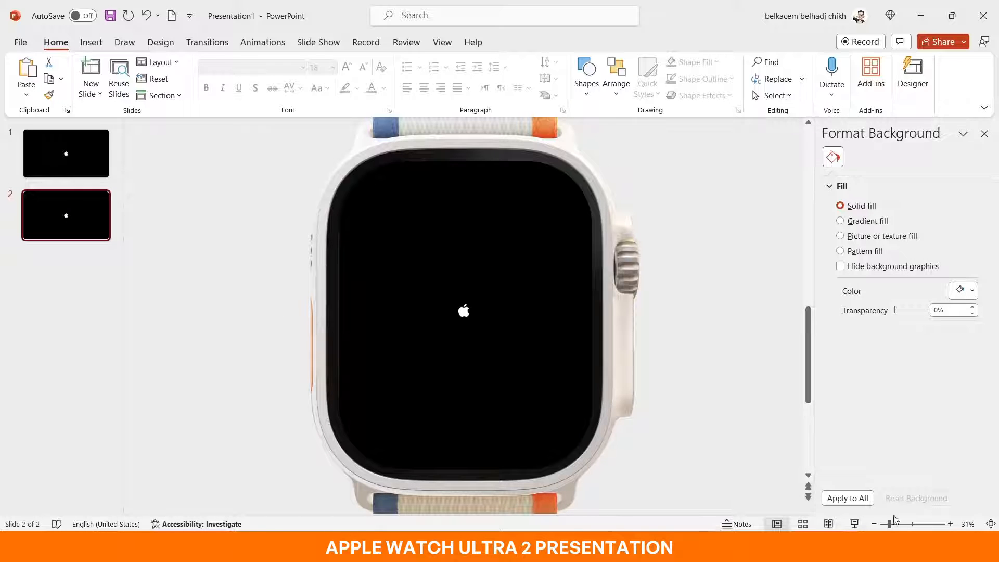
pyautogui.moveTo(890, 525); pyautogui.dragTo(884, 524)
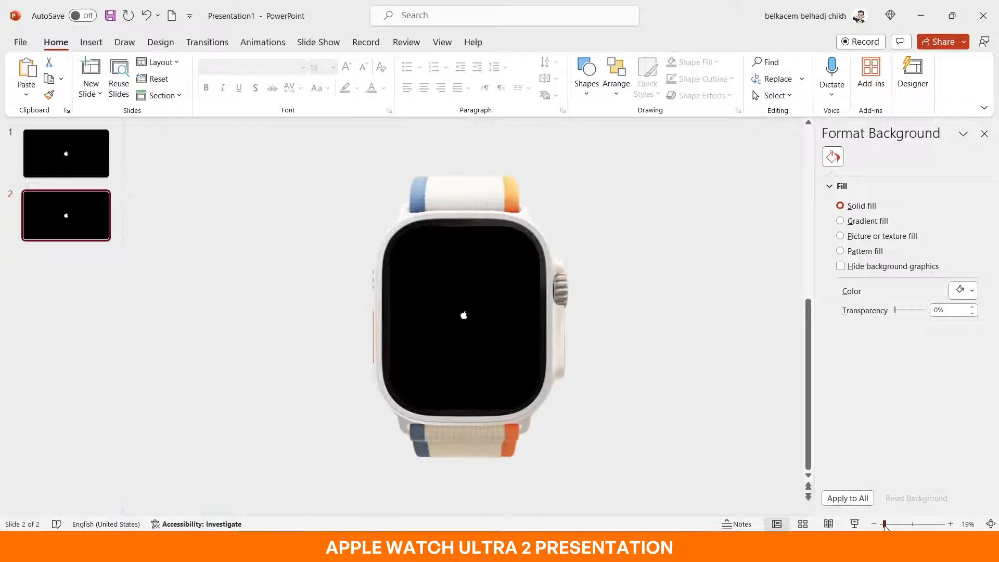
pyautogui.click(484, 441)
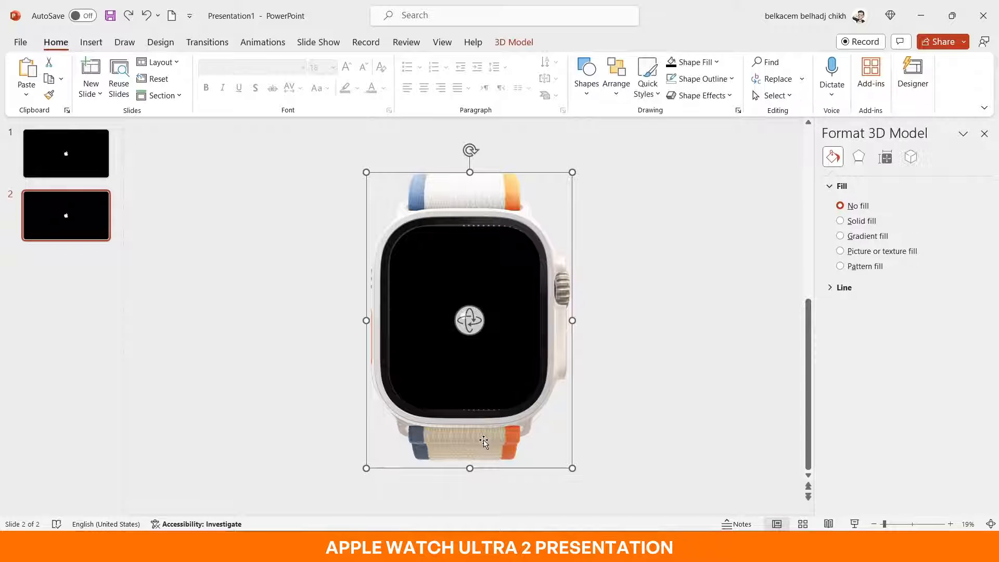
pyautogui.keyDown('shift'); pyautogui.click(471, 366); pyautogui.keyUp('shift')
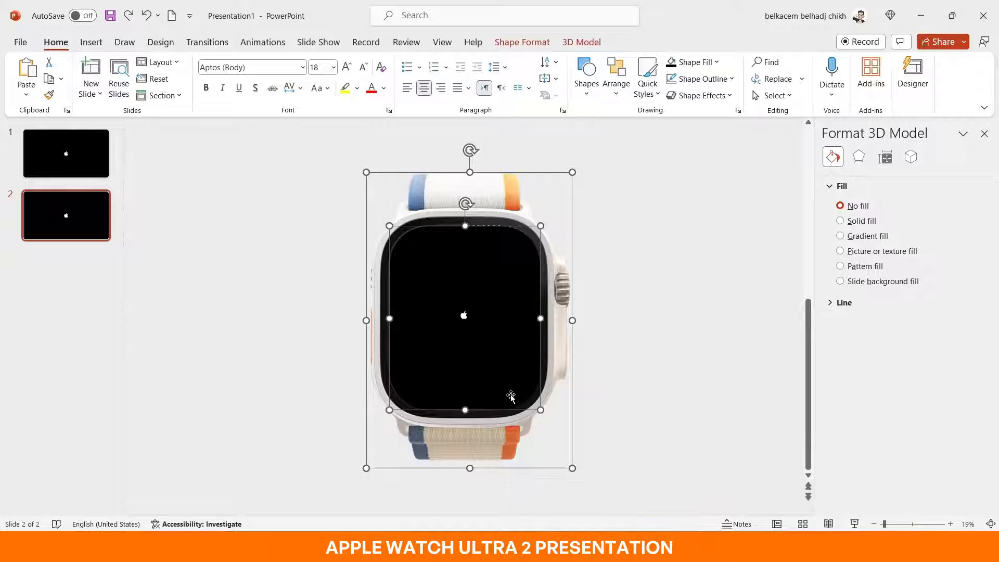
pyautogui.hotkey('ctrl', 'g')
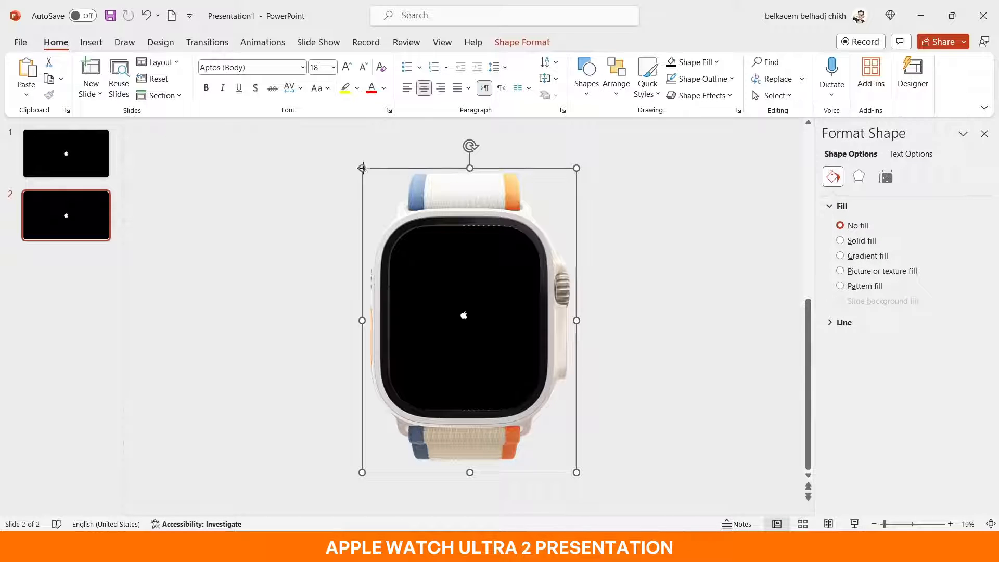
# Shrink the watch group around the Apple logo so the whole watch fits in the middle of slide 2.
pyautogui.moveTo(363, 168); pyautogui.dragTo(528, 418)
pyautogui.moveTo(577, 472); pyautogui.dragTo(474, 336)
pyautogui.moveTo(883, 523); pyautogui.dragTo(906, 524)
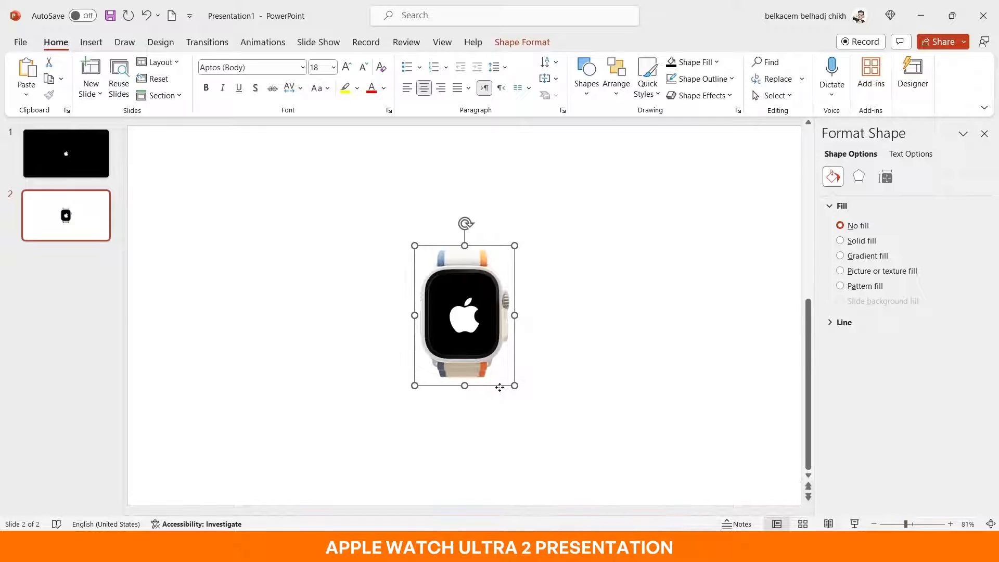
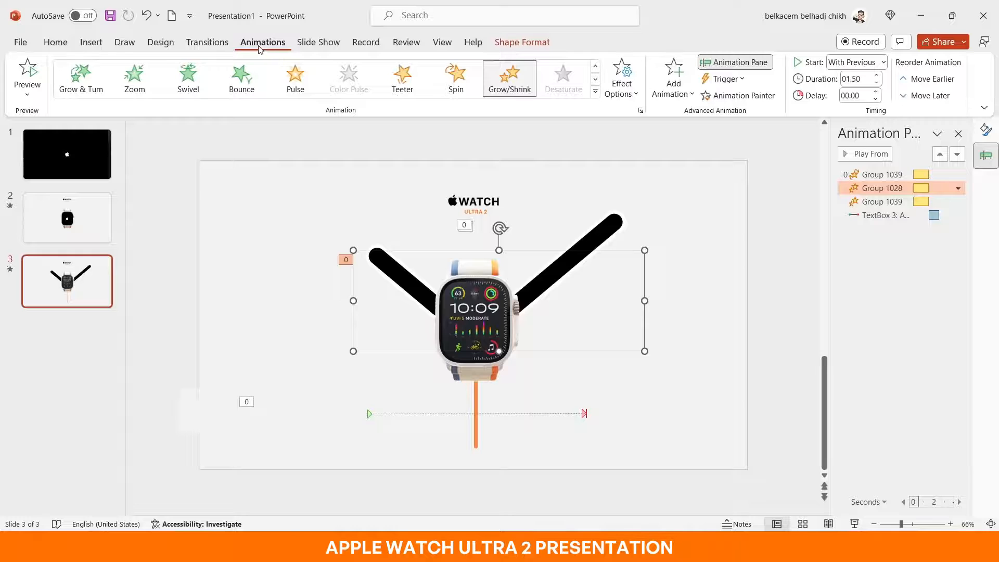
# Add a Fade entrance to the black hands group on slide 3 and move it first in the animation order.
pyautogui.click(671, 81)
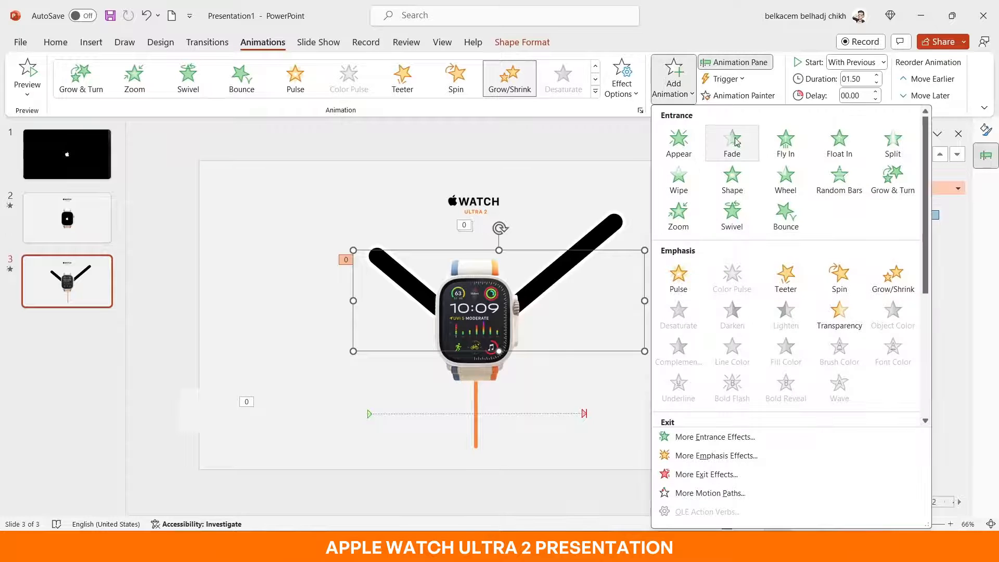
pyautogui.click(718, 142)
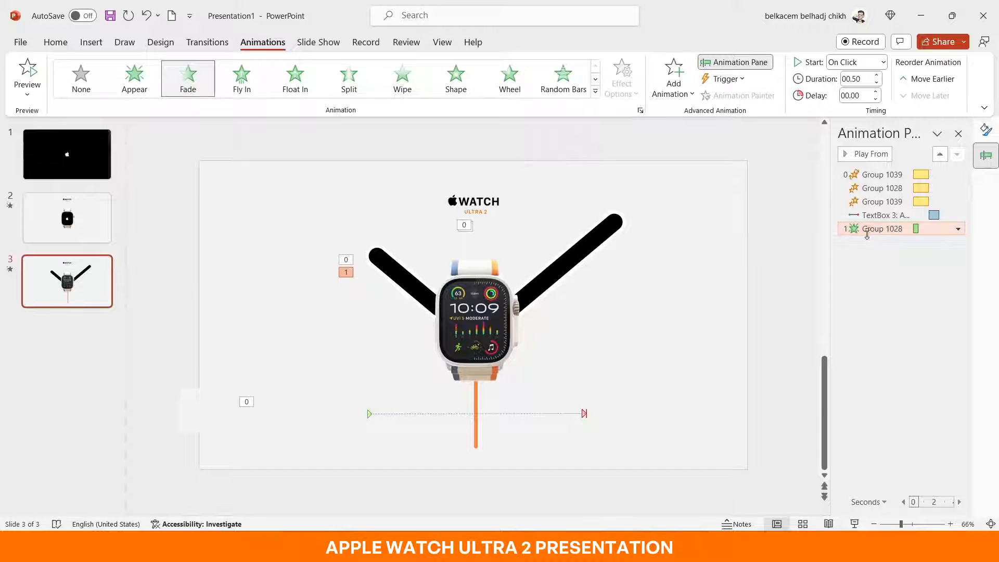
pyautogui.moveTo(882, 228); pyautogui.dragTo(882, 173)
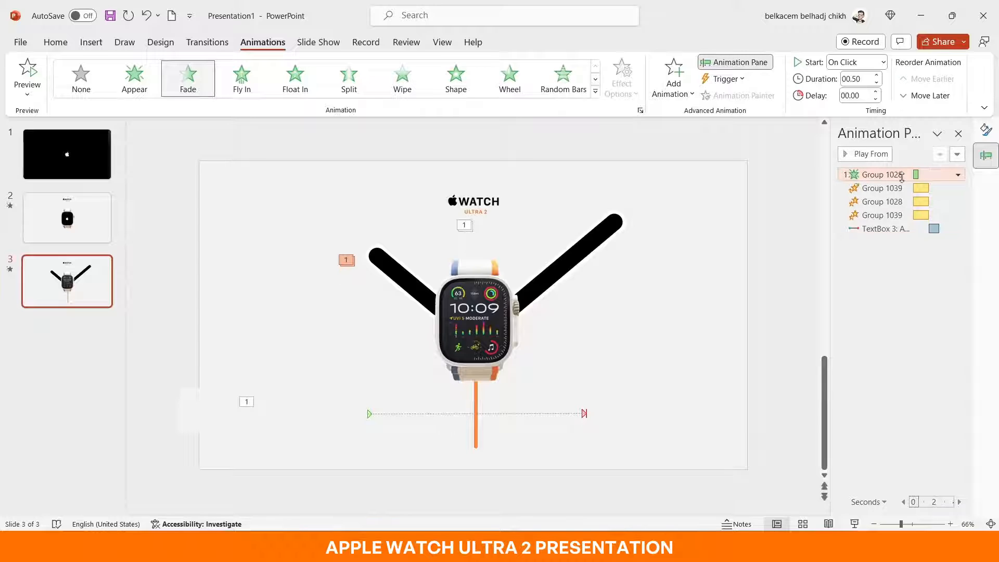
# Set the hands group's Fade entrance to start With Previous.
pyautogui.click(958, 175)
pyautogui.click(916, 204)
pyautogui.click(912, 324)
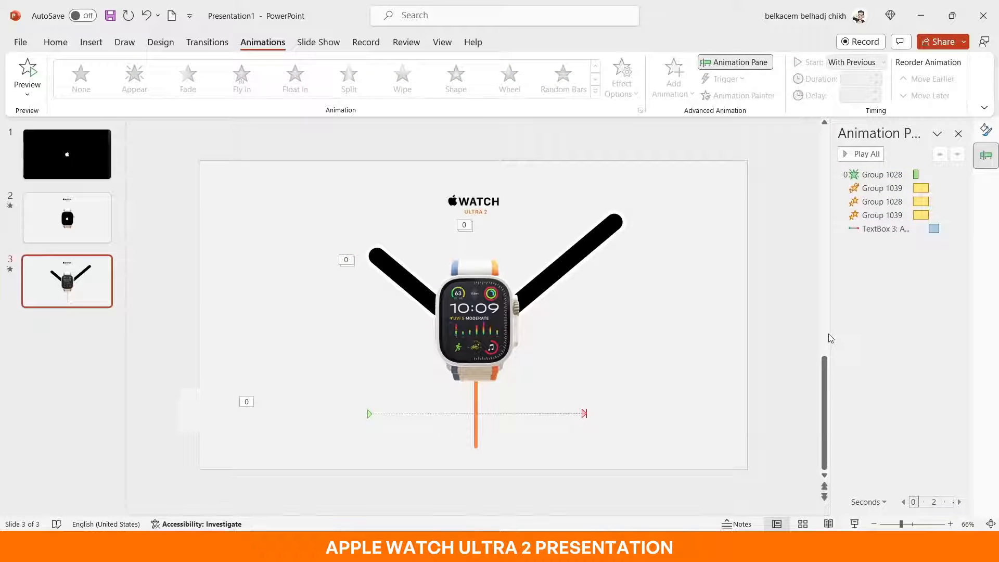
# Play the slide show from slide 2 through slide 3 to check the animations, and exit it.
pyautogui.click(75, 218)
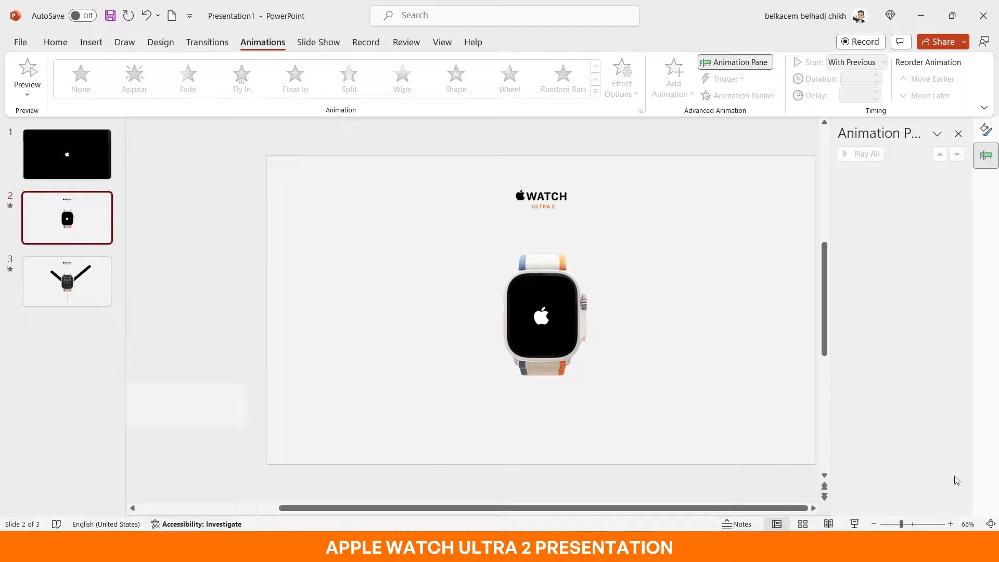
pyautogui.click(856, 522)
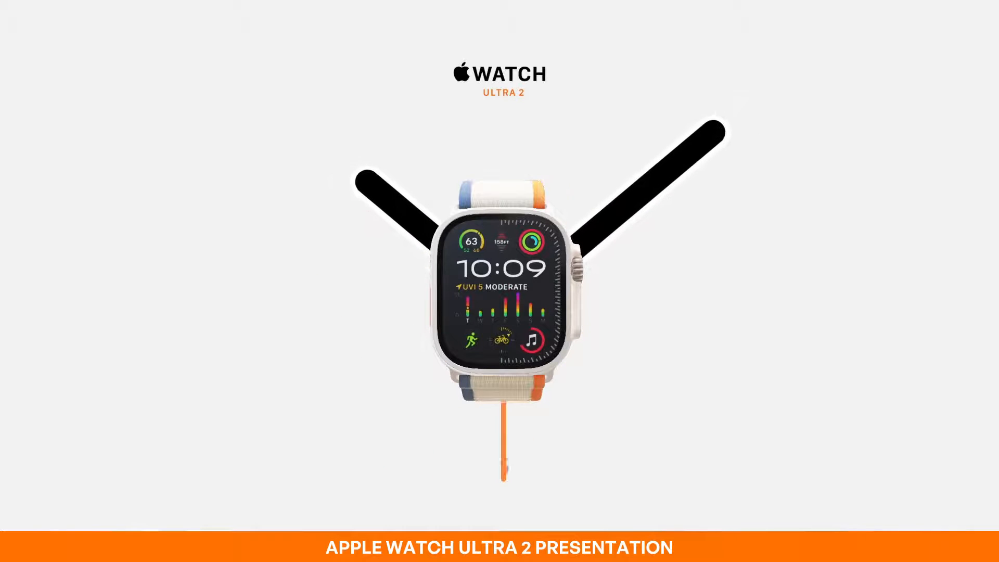
pyautogui.press('Escape')
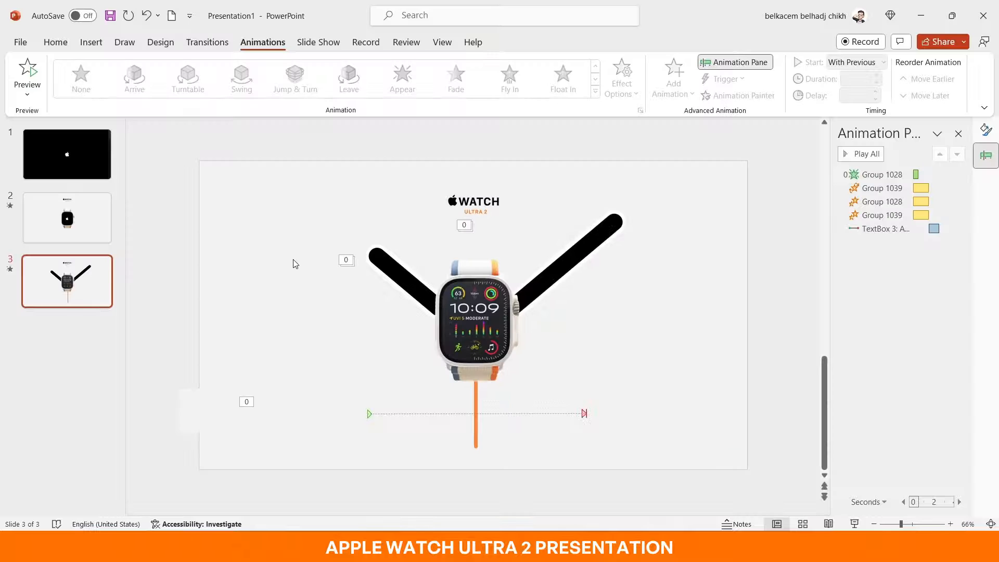
# Duplicate slide 3 and delete the text box and its covering shape at the lower left of the new slide 4.
pyautogui.rightClick(67, 290)
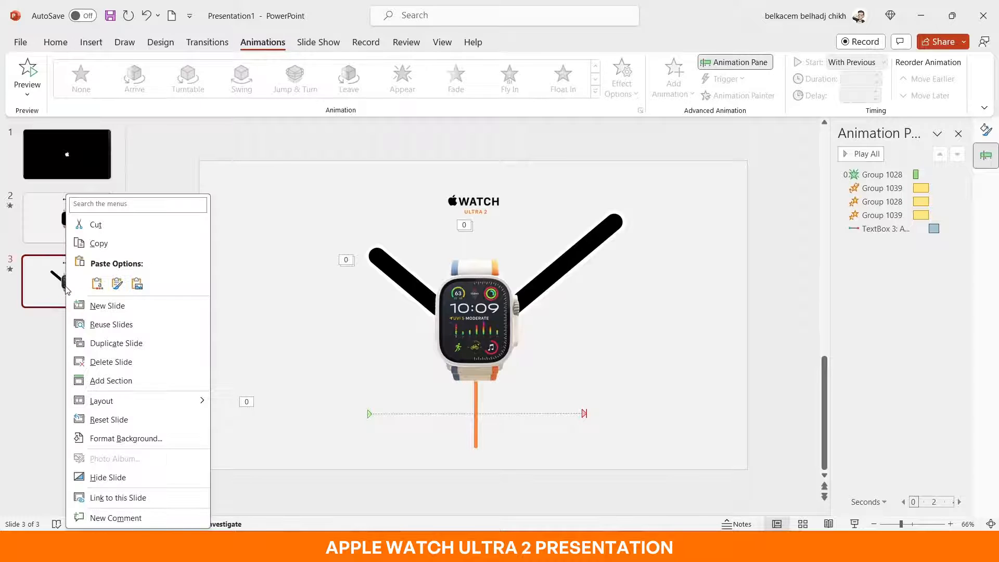
pyautogui.click(116, 343)
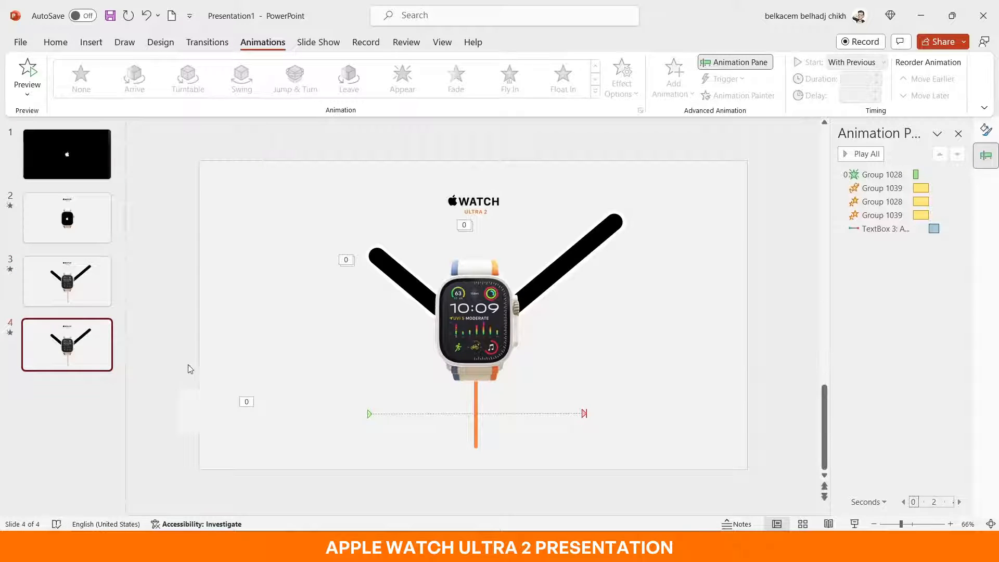
pyautogui.moveTo(141, 347); pyautogui.dragTo(469, 527)
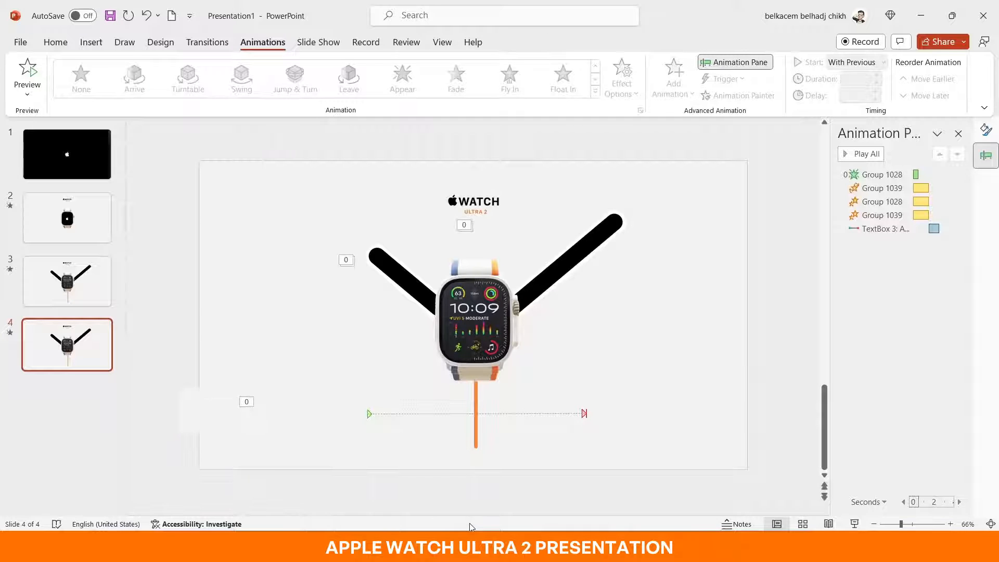
pyautogui.moveTo(163, 351); pyautogui.dragTo(559, 517)
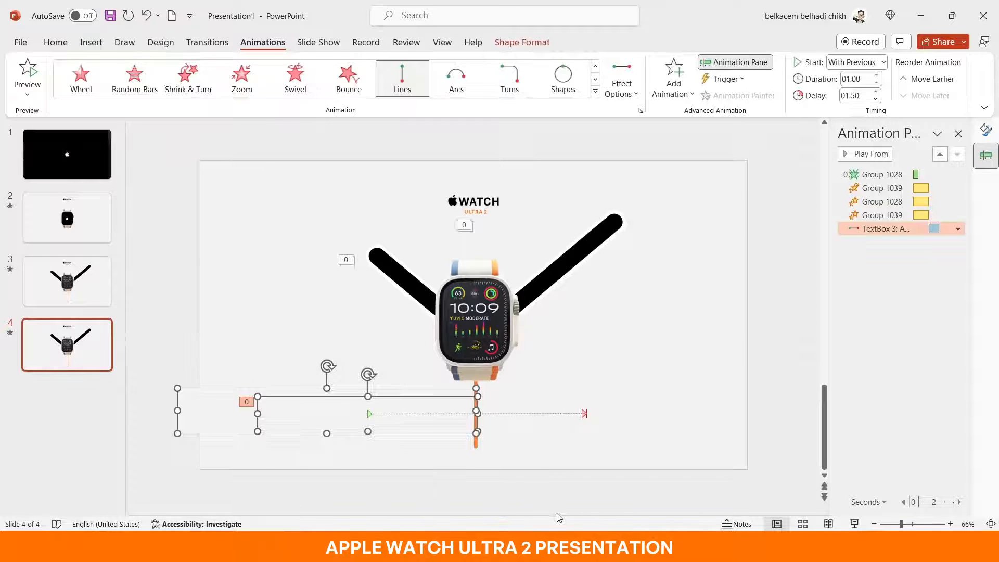
pyautogui.press('Delete')
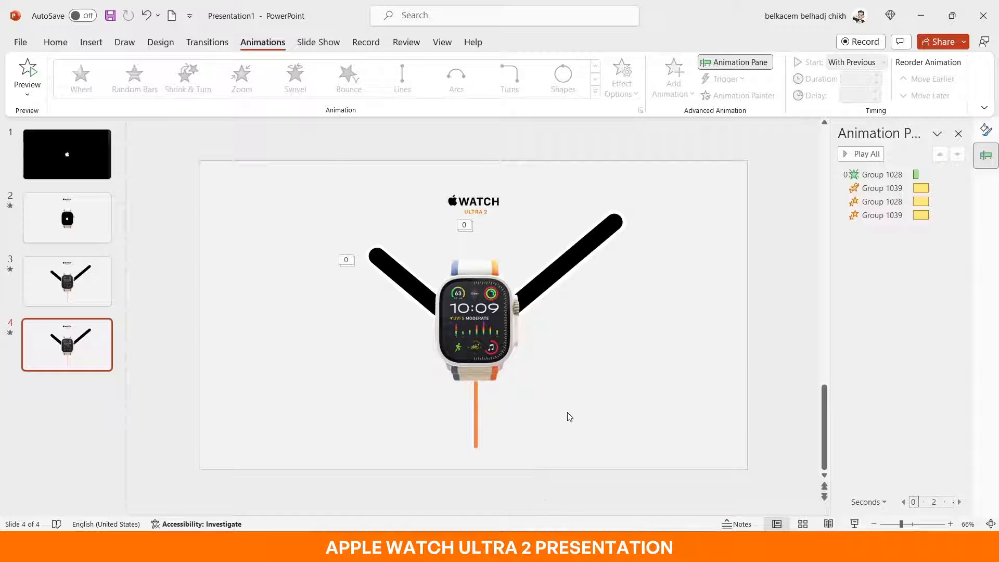
# Enlarge the 3D watch on slide 4 until it extends beyond the slide's upper and lower edges.
pyautogui.click(517, 335)
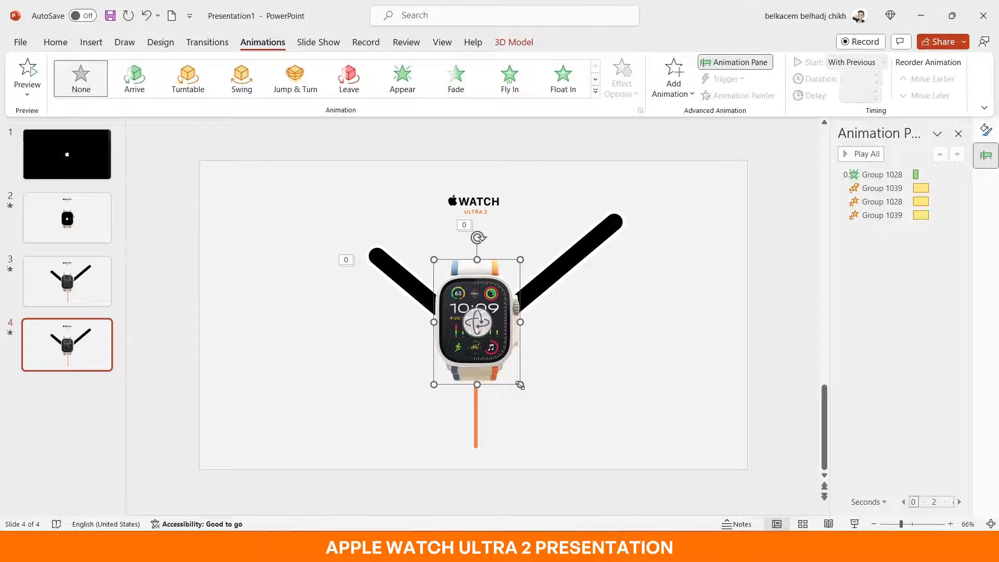
pyautogui.moveTo(520, 385); pyautogui.dragTo(689, 483)
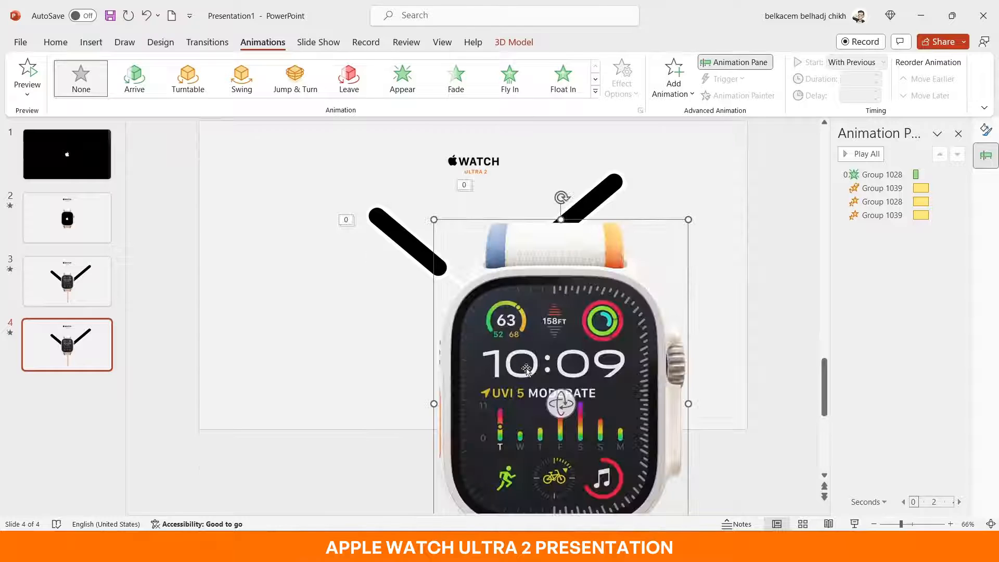
pyautogui.moveTo(430, 219); pyautogui.dragTo(348, 170)
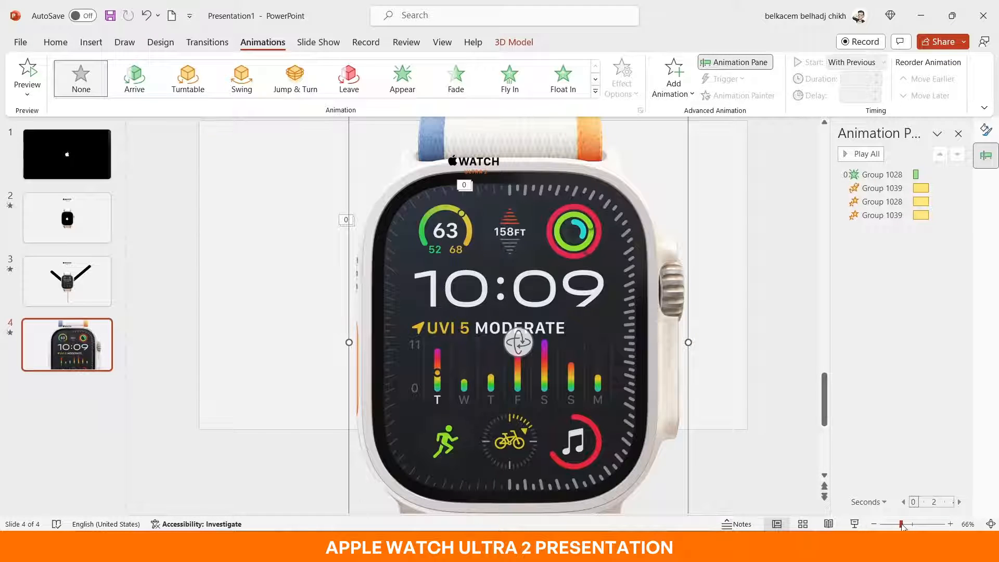
pyautogui.moveTo(902, 524); pyautogui.dragTo(890, 525)
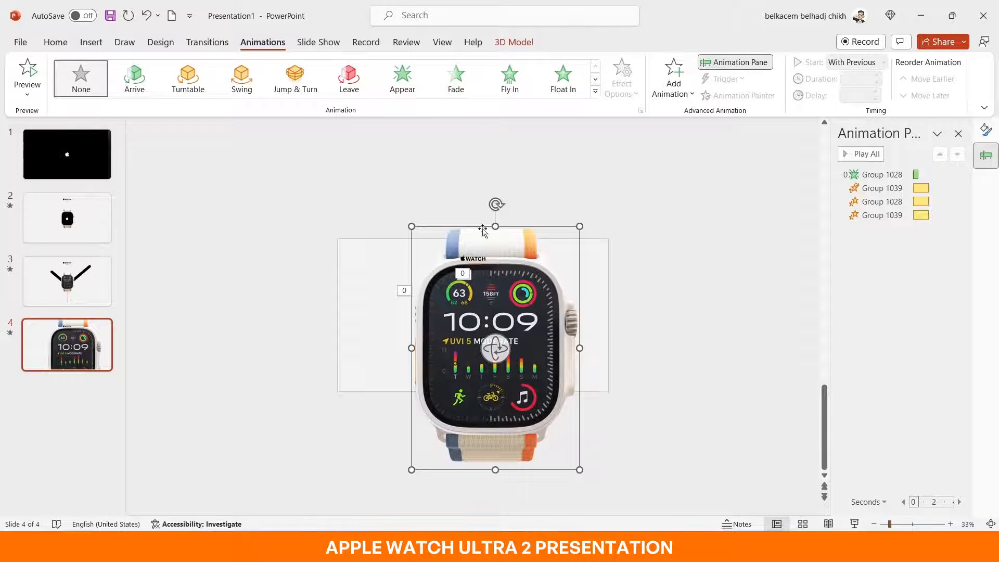
# Rotate the 3D watch to a level side view showing the orange button, and centre it below the hands.
pyautogui.moveTo(483, 230); pyautogui.dragTo(301, 351)
pyautogui.moveTo(496, 348); pyautogui.dragTo(430, 132)
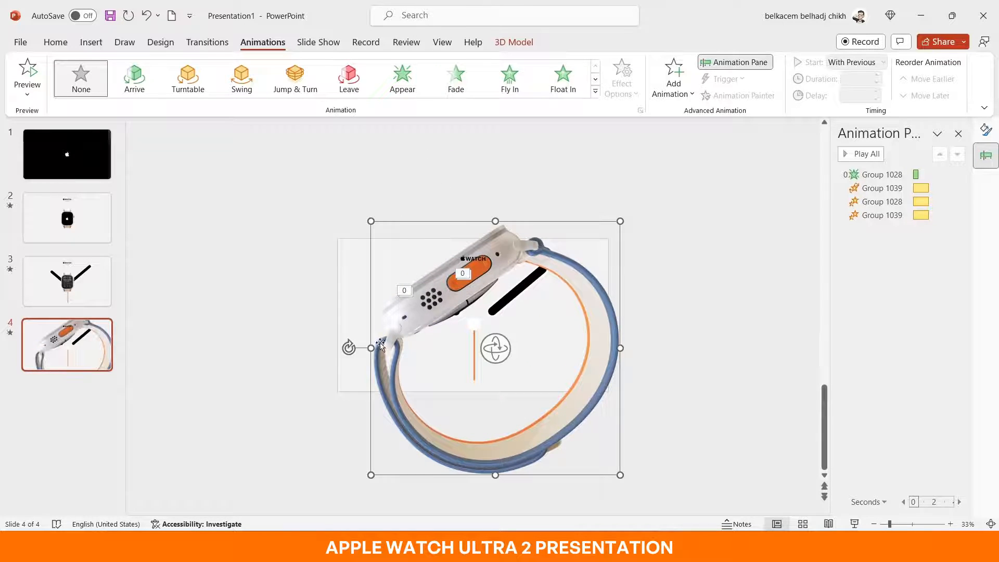
pyautogui.moveTo(348, 347); pyautogui.dragTo(364, 259)
pyautogui.moveTo(543, 257); pyautogui.dragTo(536, 360)
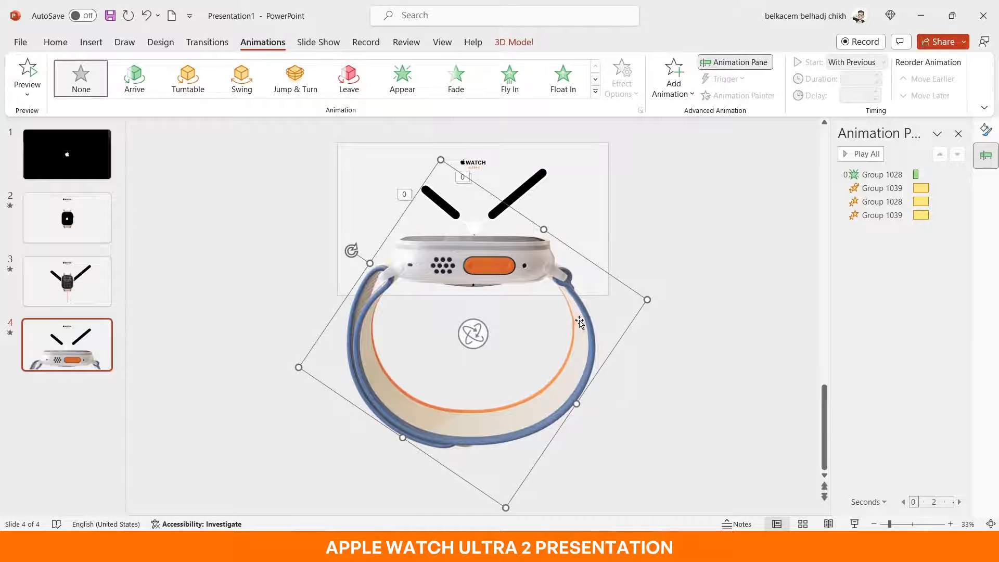
pyautogui.moveTo(580, 323); pyautogui.dragTo(581, 315)
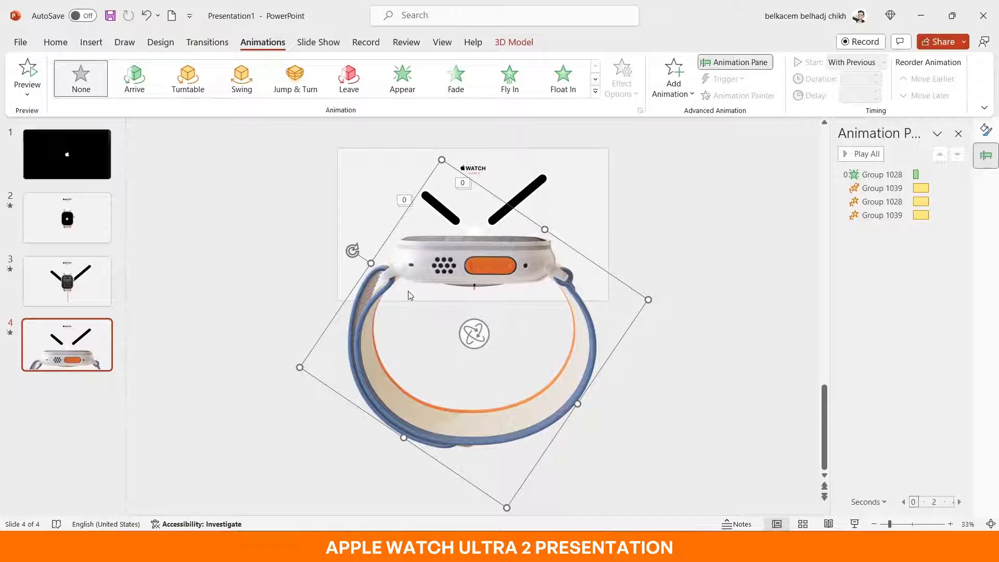
# Tilt the 3D watch slightly to reveal its display, shrink it a little and recentre it below the hands.
pyautogui.moveTo(352, 253); pyautogui.dragTo(348, 257)
pyautogui.moveTo(471, 335); pyautogui.dragTo(469, 325)
pyautogui.moveTo(482, 264)
pyautogui.mouseDown()
pyautogui.moveTo(491, 273)
pyautogui.moveTo(482, 271)
pyautogui.mouseUp()
pyautogui.moveTo(511, 508); pyautogui.dragTo(502, 478)
pyautogui.moveTo(497, 298); pyautogui.dragTo(504, 303)
# Remove all the hands and second-hand group animations from slide 4.
pyautogui.click(885, 174)
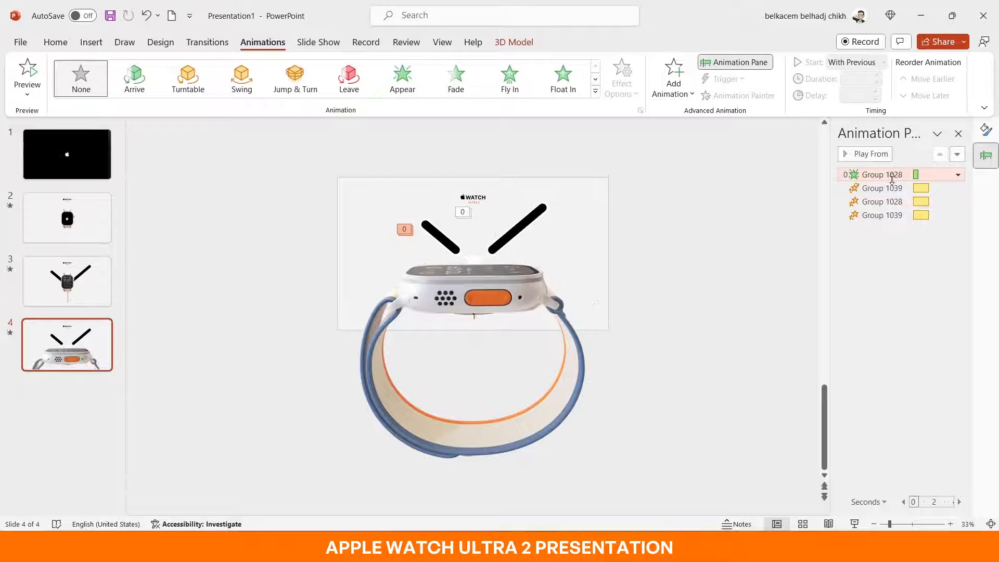
pyautogui.click(957, 176)
pyautogui.click(897, 279)
pyautogui.click(872, 202)
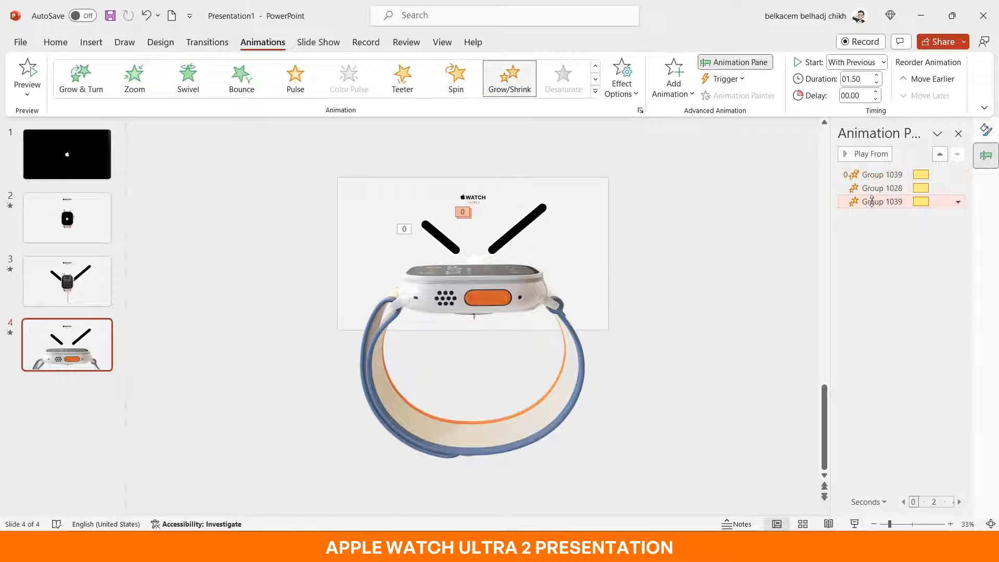
pyautogui.click(958, 202)
pyautogui.click(885, 308)
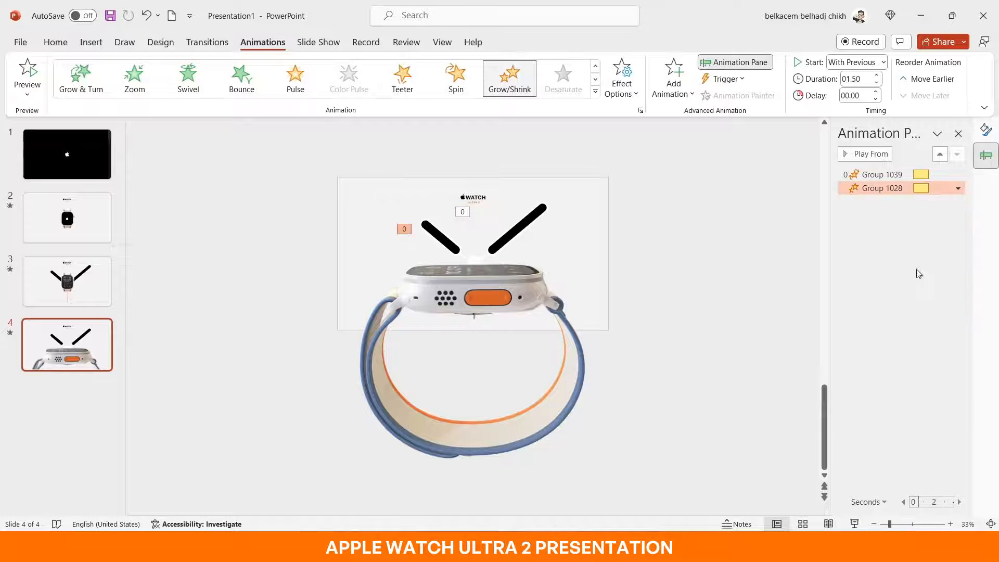
pyautogui.click(958, 189)
pyautogui.click(898, 293)
pyautogui.click(958, 175)
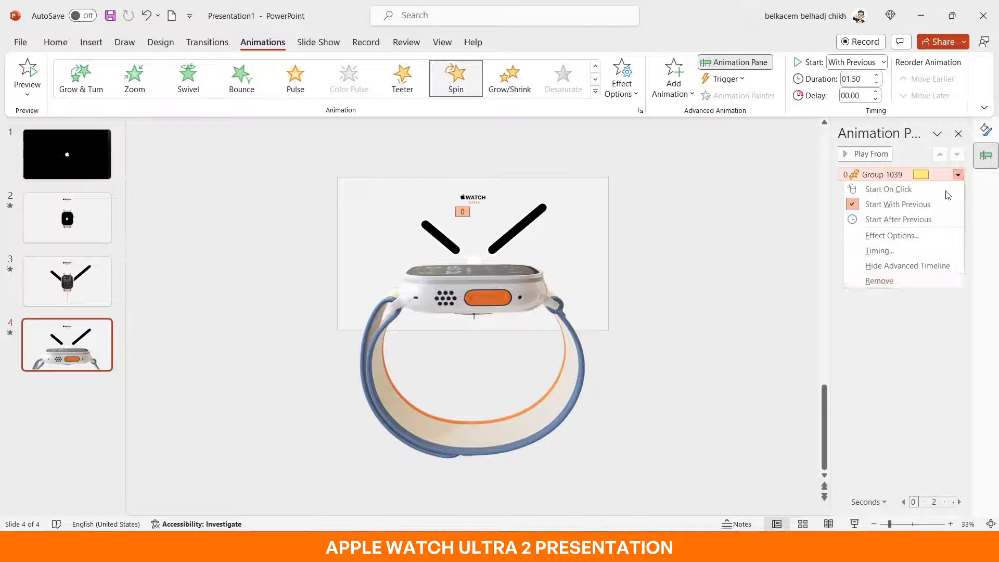
pyautogui.click(885, 281)
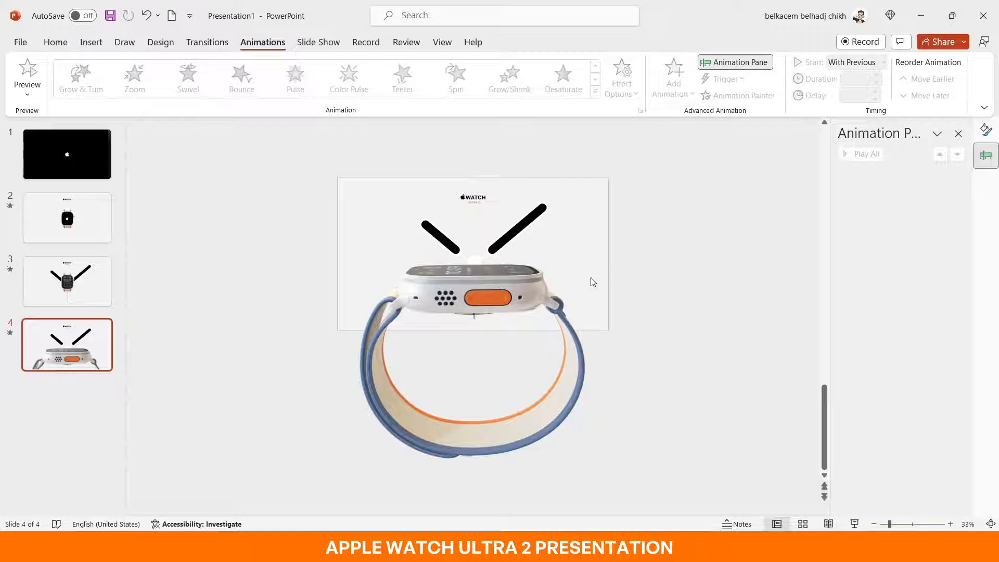
# Set both the shape fill and the outline of the hands group and second-hand group to light gray.
pyautogui.click(896, 525)
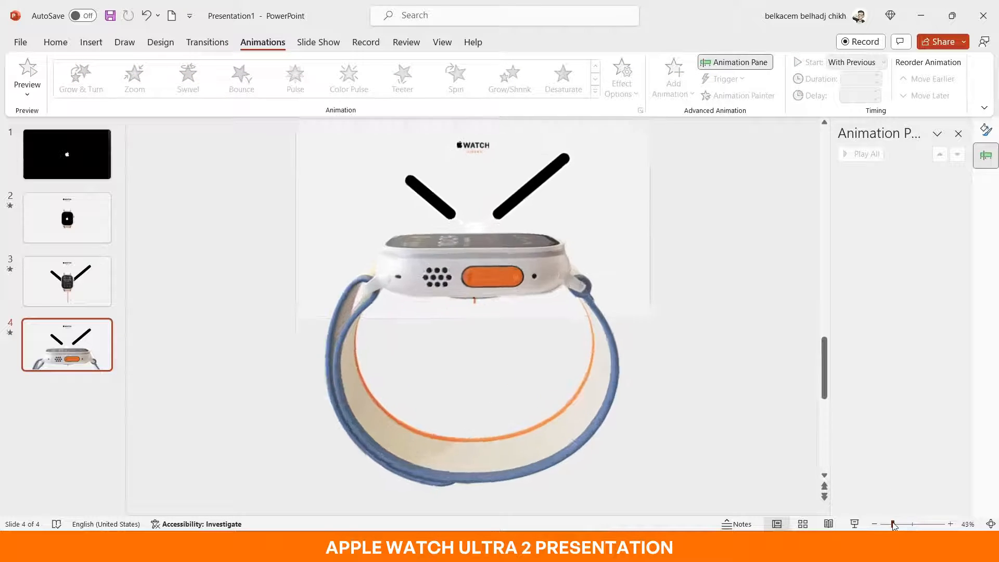
pyautogui.moveTo(644, 143); pyautogui.dragTo(333, 414)
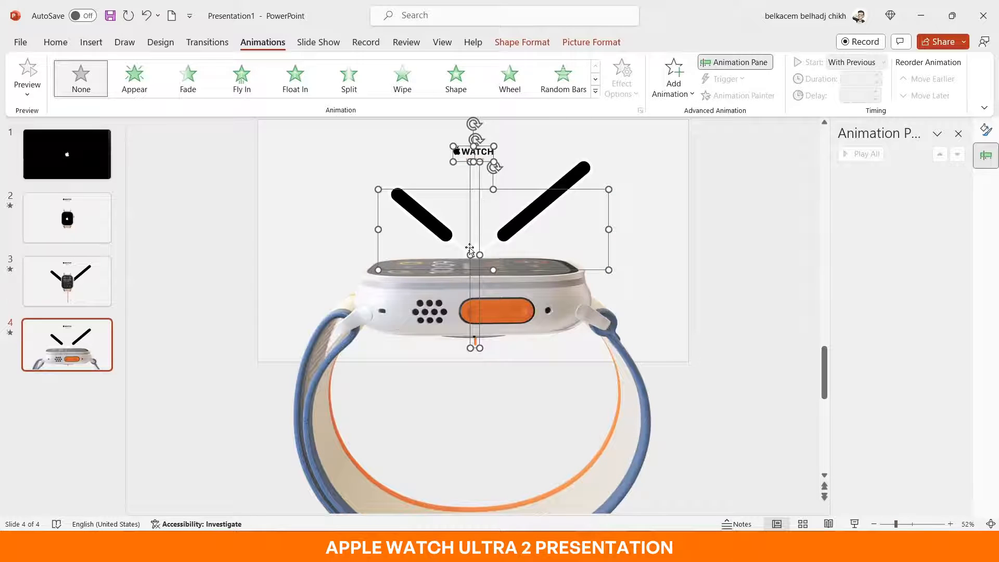
pyautogui.keyDown('shift'); pyautogui.click(456, 152); pyautogui.keyUp('shift')
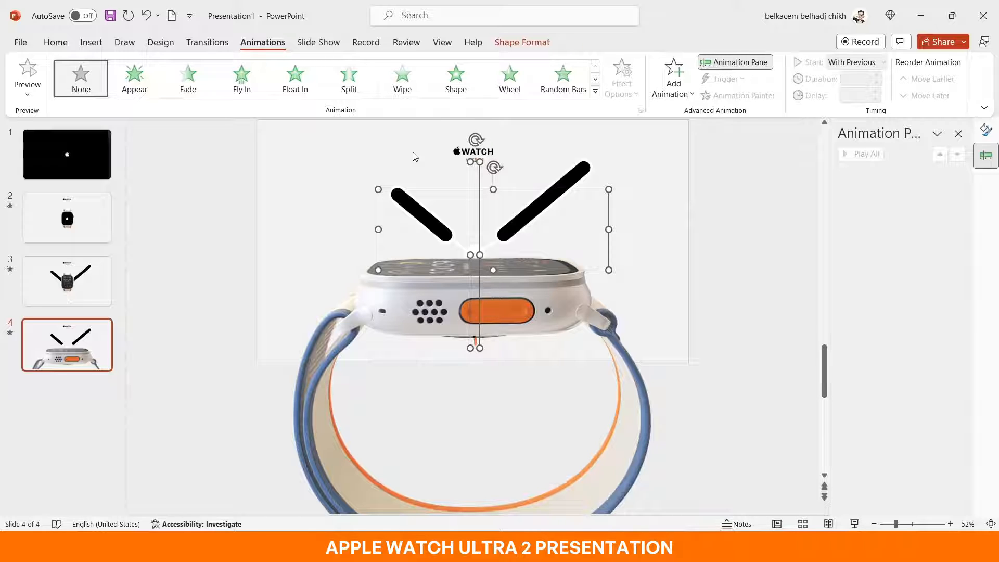
pyautogui.click(512, 45)
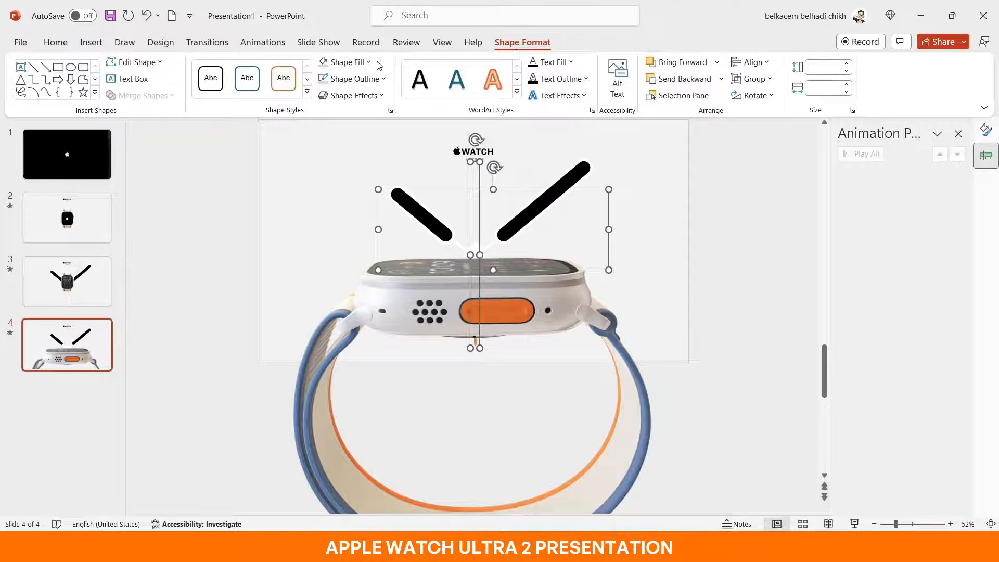
pyautogui.click(353, 63)
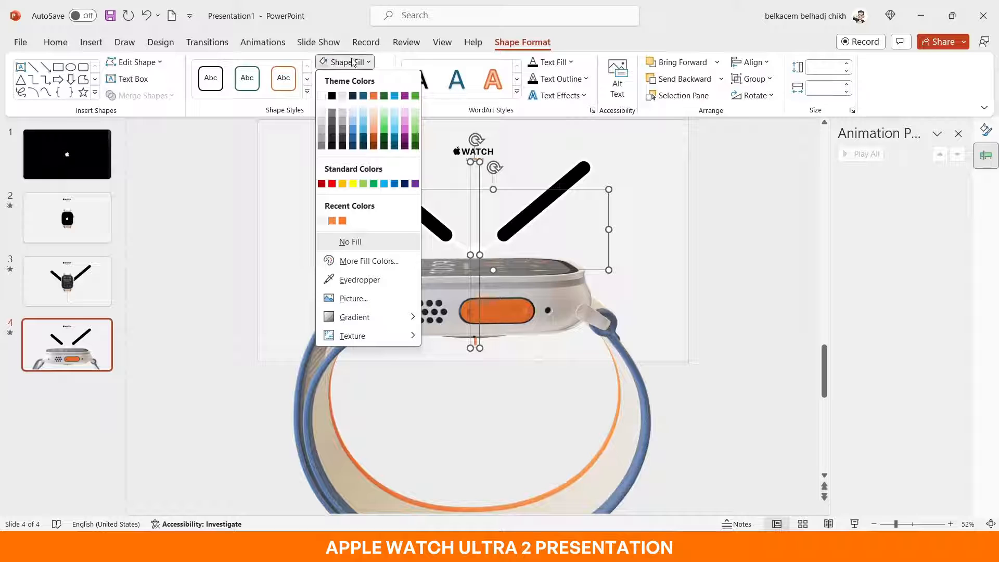
pyautogui.click(324, 122)
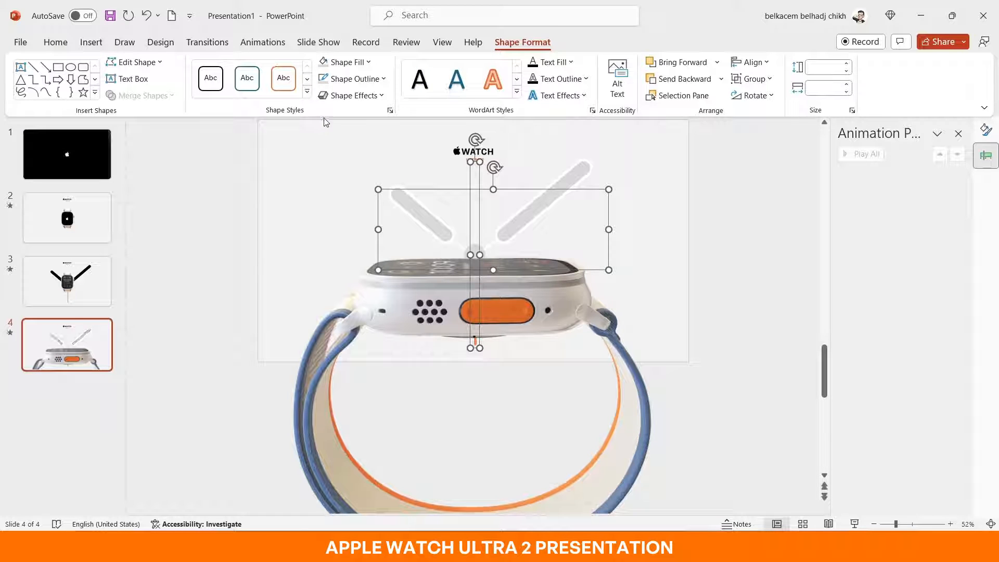
pyautogui.click(356, 78)
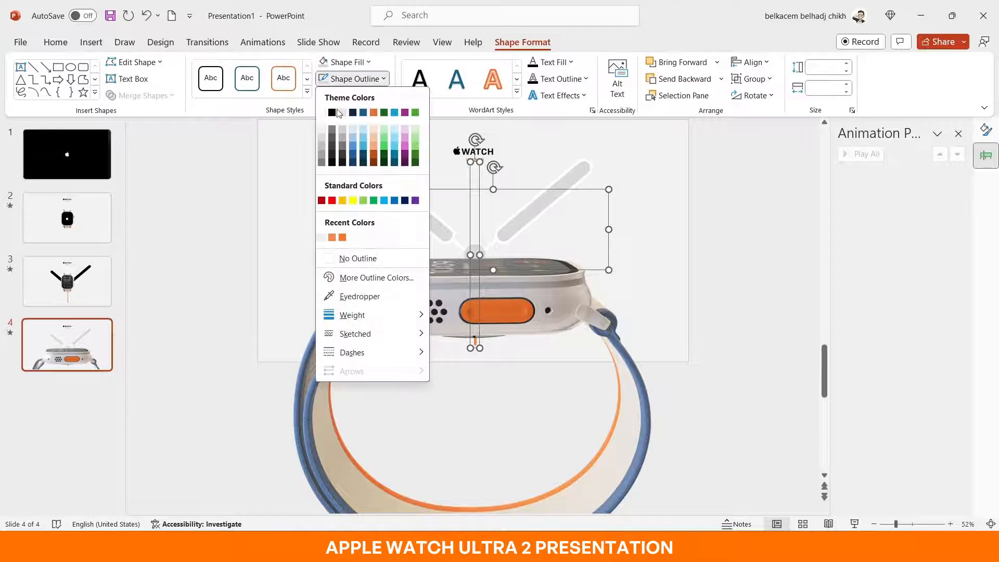
pyautogui.click(322, 138)
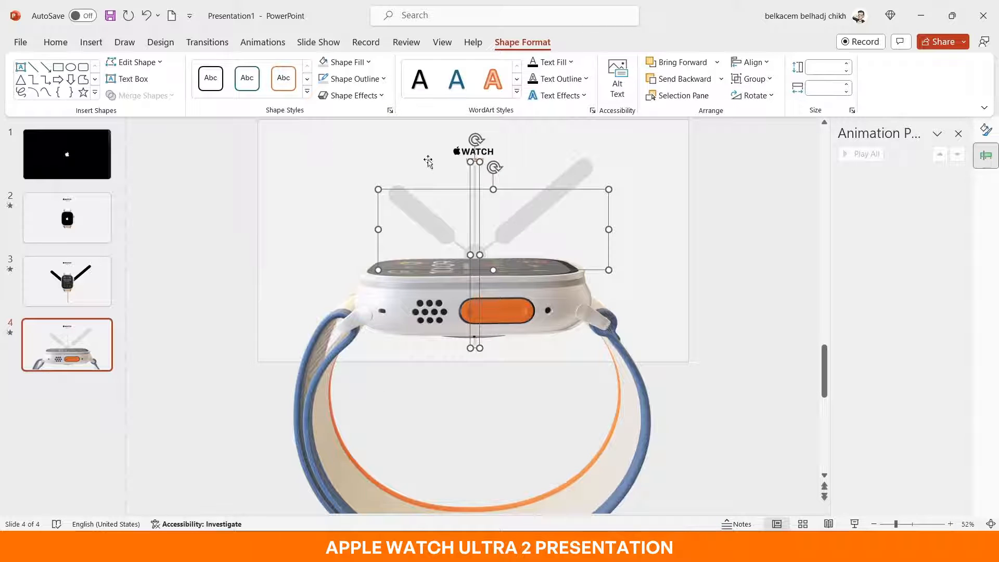
pyautogui.click(667, 203)
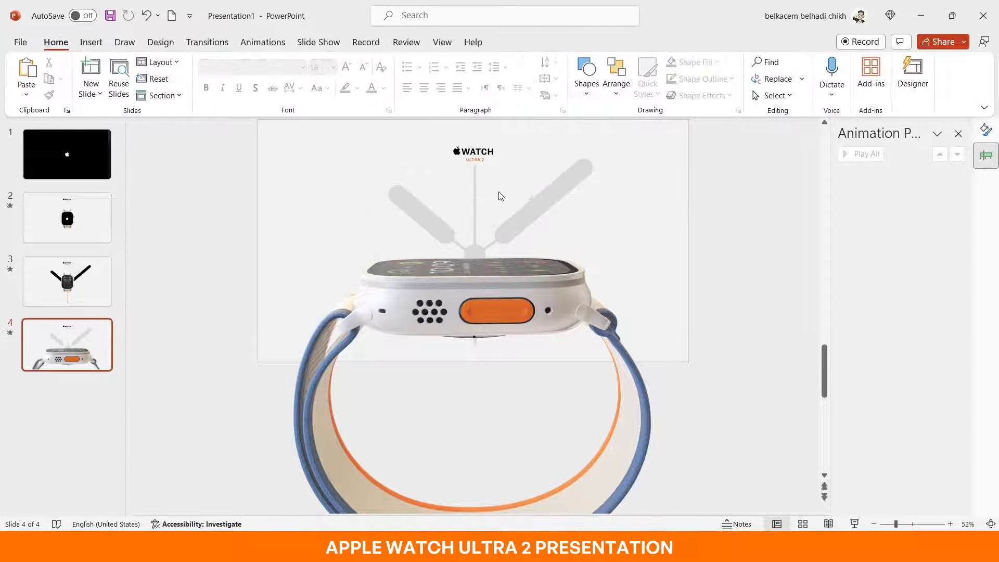
# Match the second-hand line's outline to the slide background colour using the Eyedropper.
pyautogui.click(480, 191)
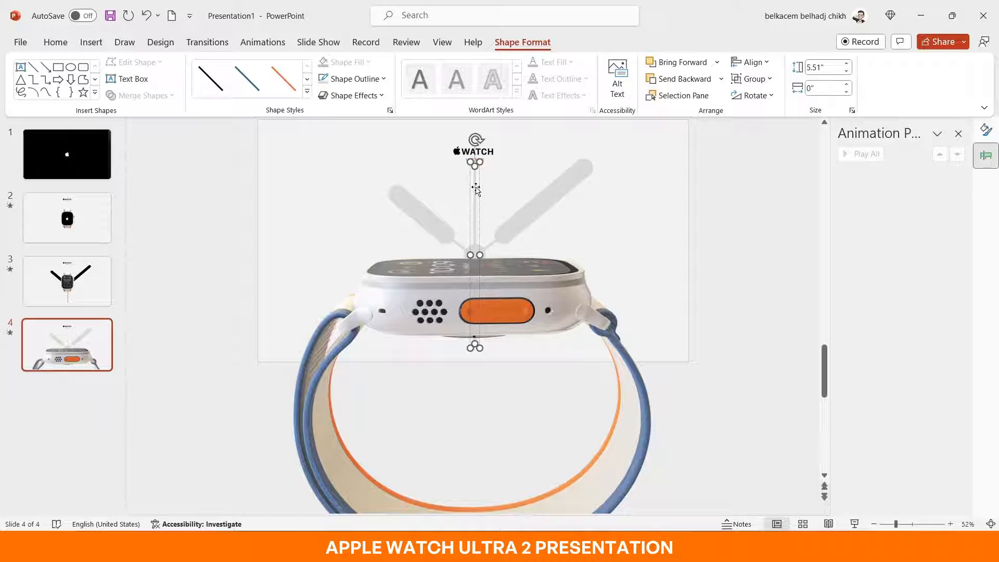
pyautogui.click(354, 78)
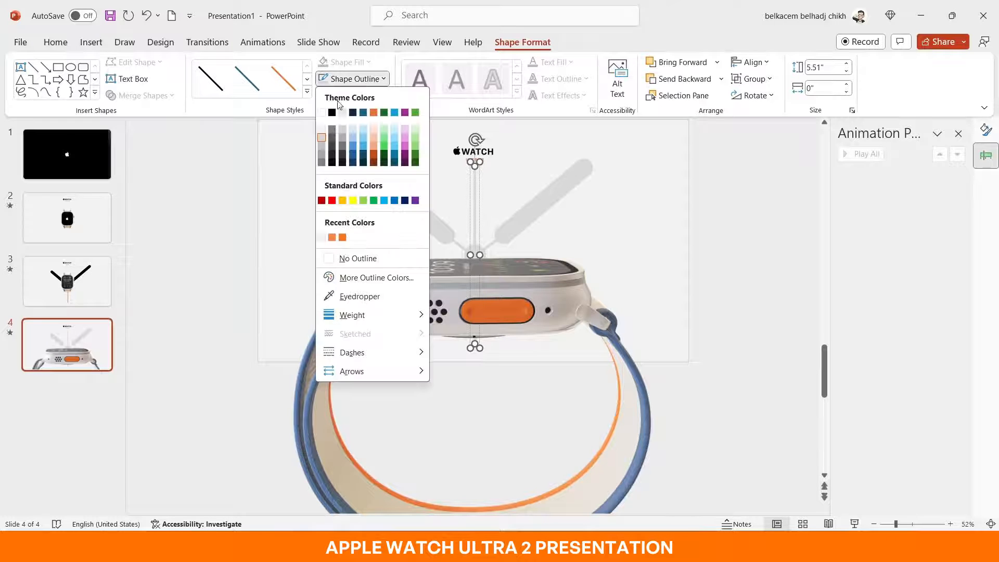
pyautogui.click(350, 296)
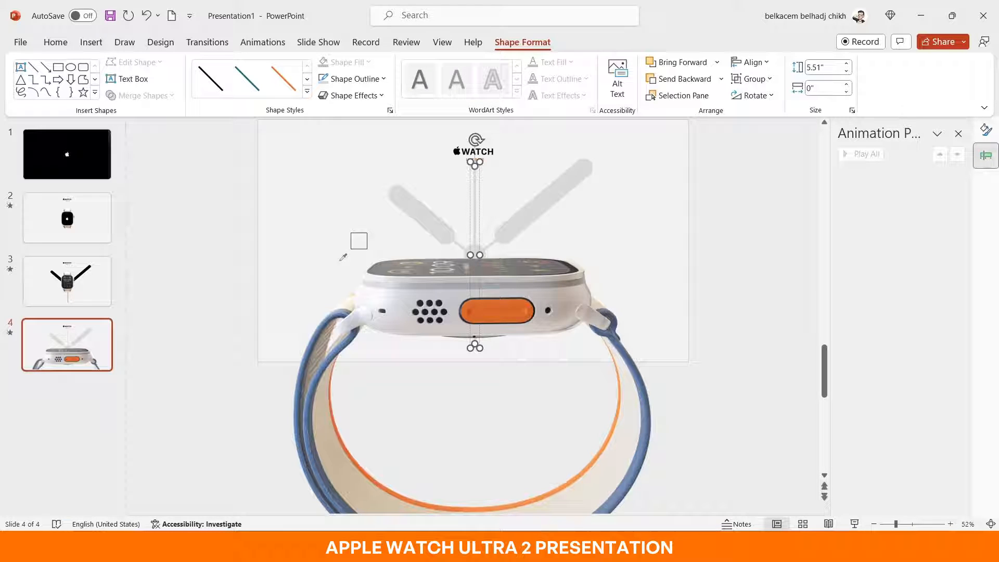
pyautogui.click(306, 210)
pyautogui.click(664, 220)
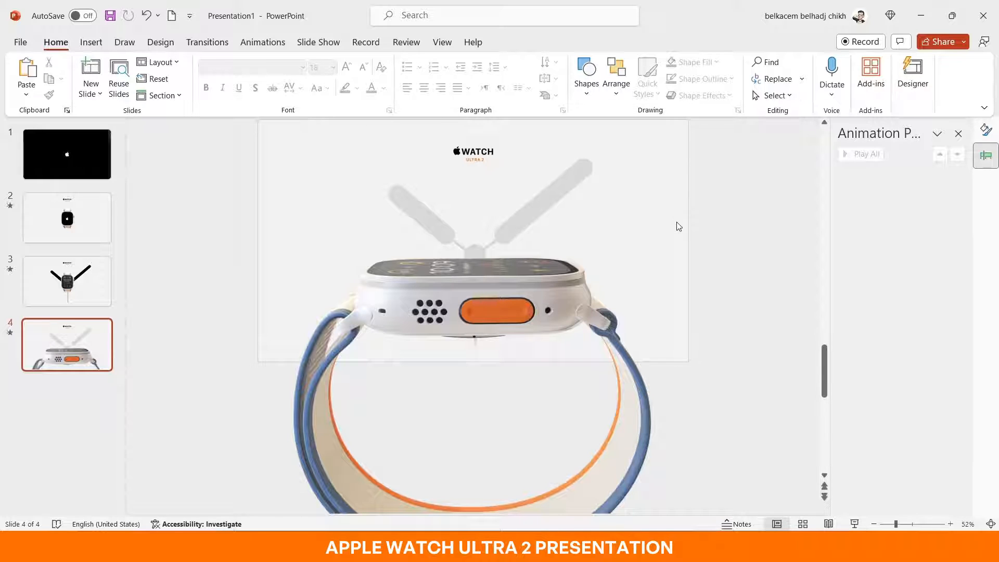
# Move the "IP6X dust resistance4" text from above slide 4 to the centre, just above the watch.
pyautogui.scroll(1, 671, 216)
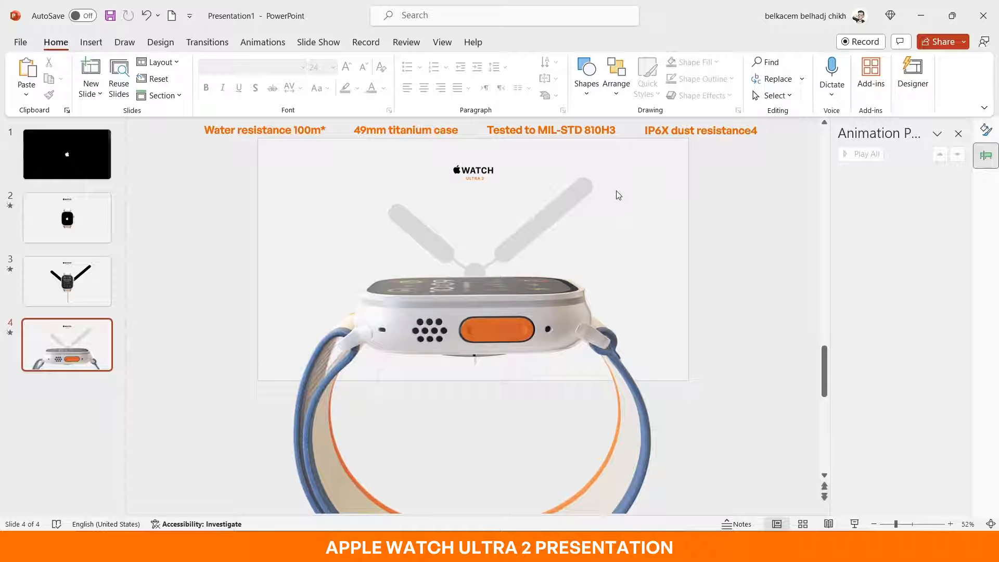
pyautogui.click(280, 137)
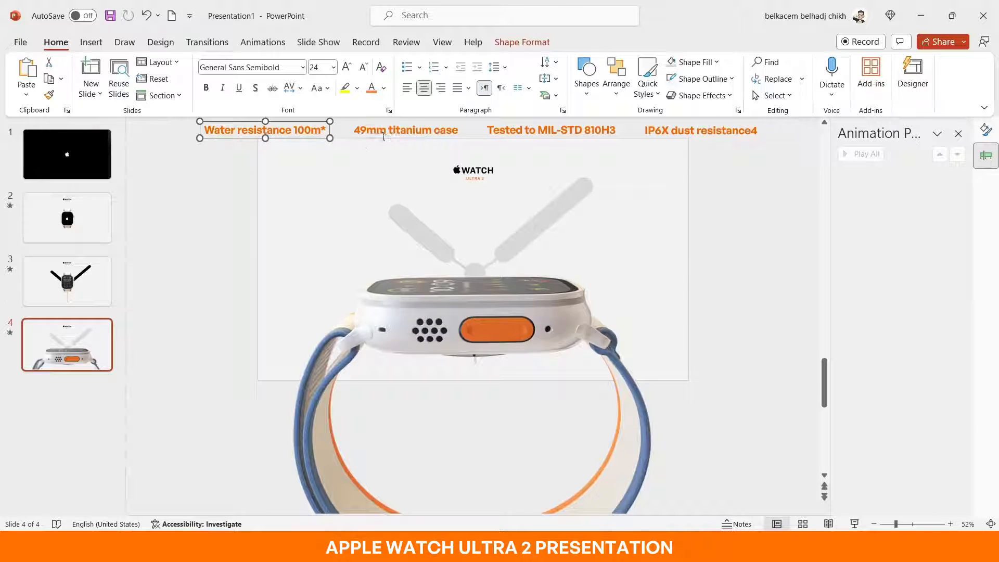
pyautogui.click(385, 134)
pyautogui.click(518, 134)
pyautogui.click(684, 129)
pyautogui.click(711, 155)
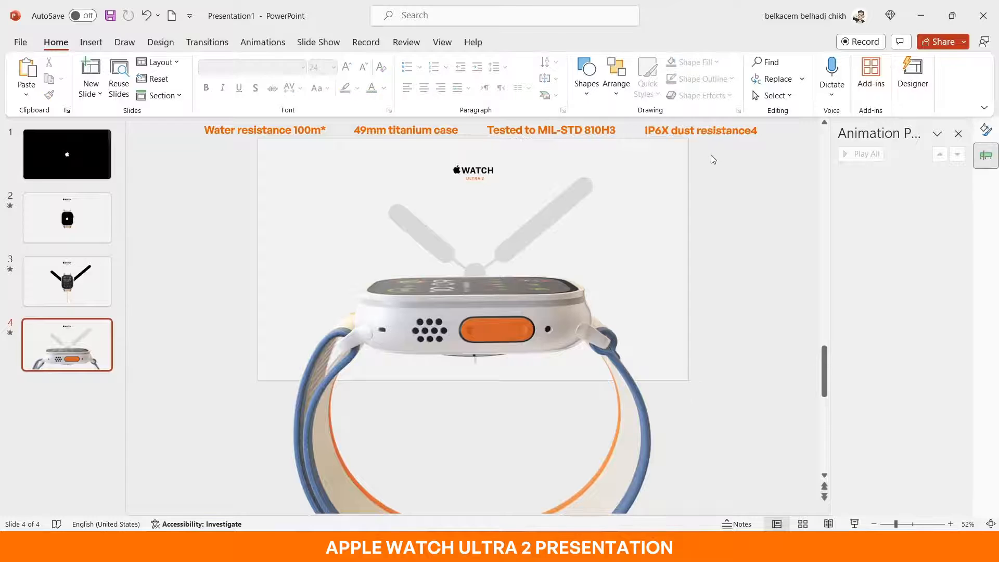
pyautogui.click(718, 137)
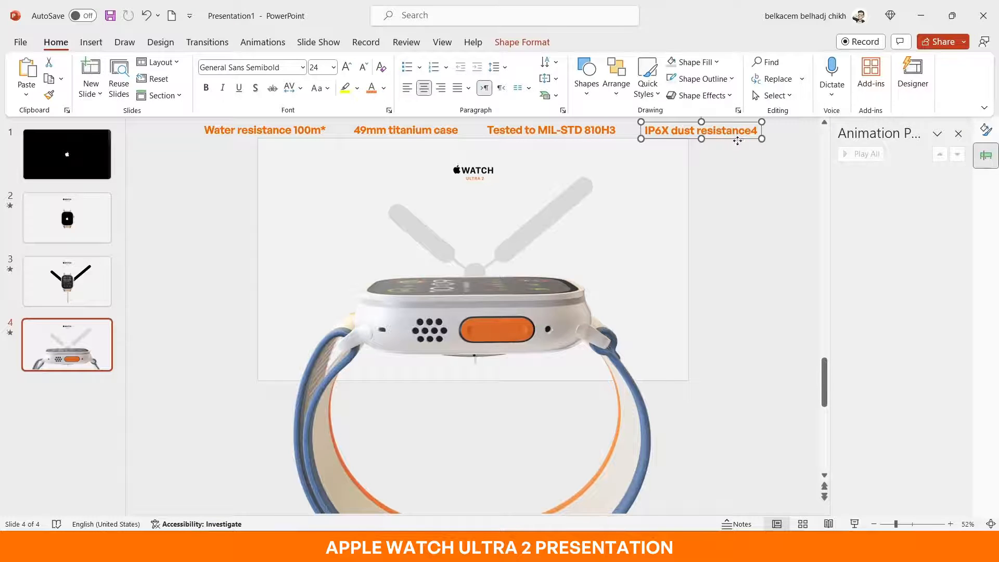
pyautogui.moveTo(737, 140); pyautogui.dragTo(512, 256)
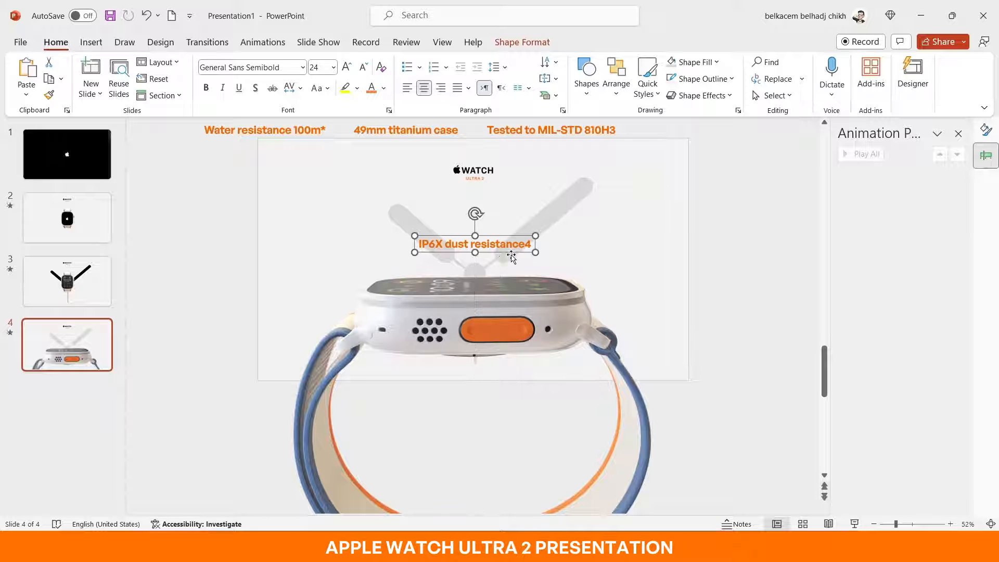
# Apply a Float In entrance to the "IP6X dust resistance4" text, starting With Previous with a 0.5-second duration.
pyautogui.click(268, 46)
pyautogui.click(593, 93)
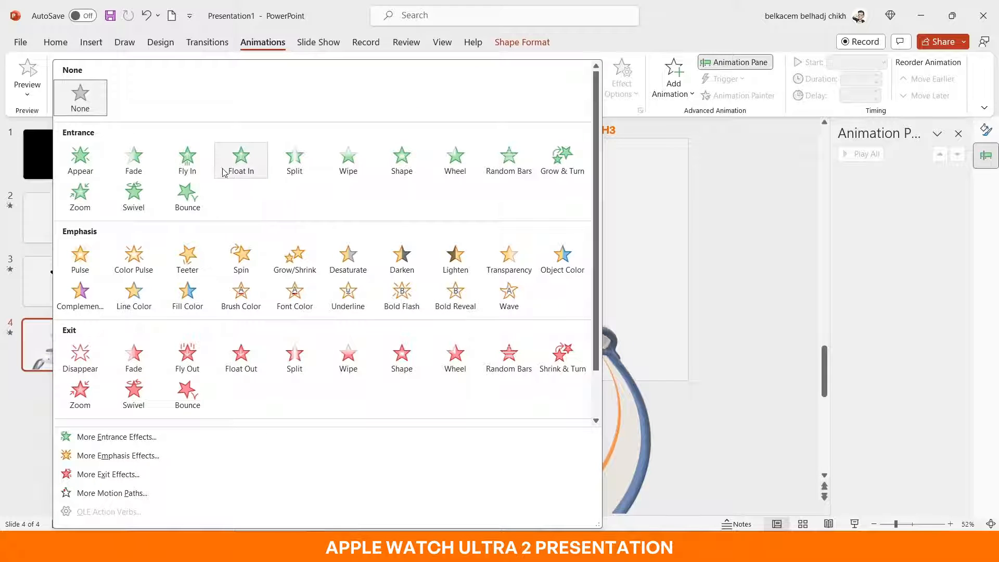
pyautogui.click(249, 168)
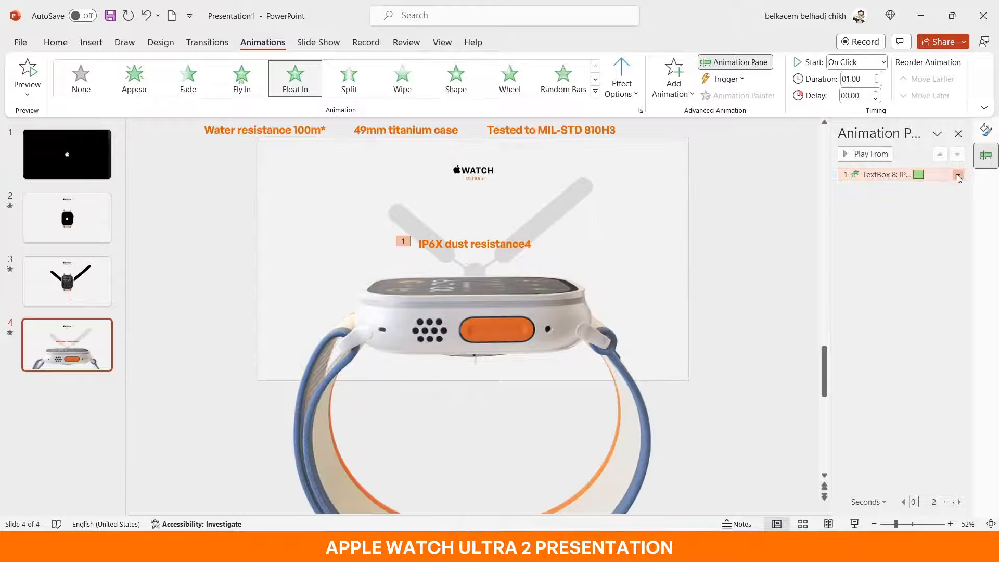
pyautogui.click(958, 175)
pyautogui.click(934, 202)
pyautogui.moveTo(923, 175); pyautogui.dragTo(917, 175)
pyautogui.click(876, 151)
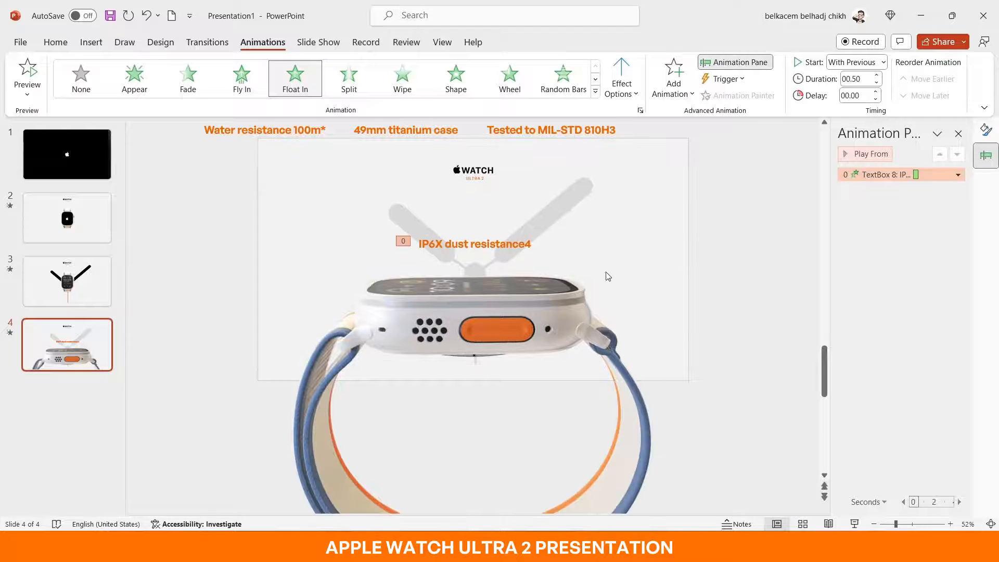
# Add a Fly Out exit animation to the "IP6X dust resistance4" text.
pyautogui.click(522, 243)
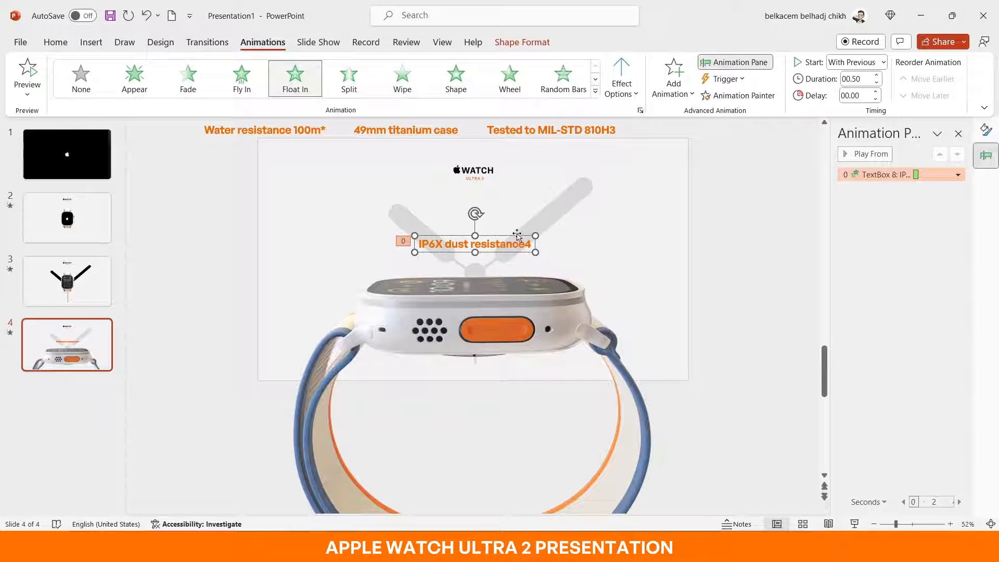
pyautogui.click(673, 78)
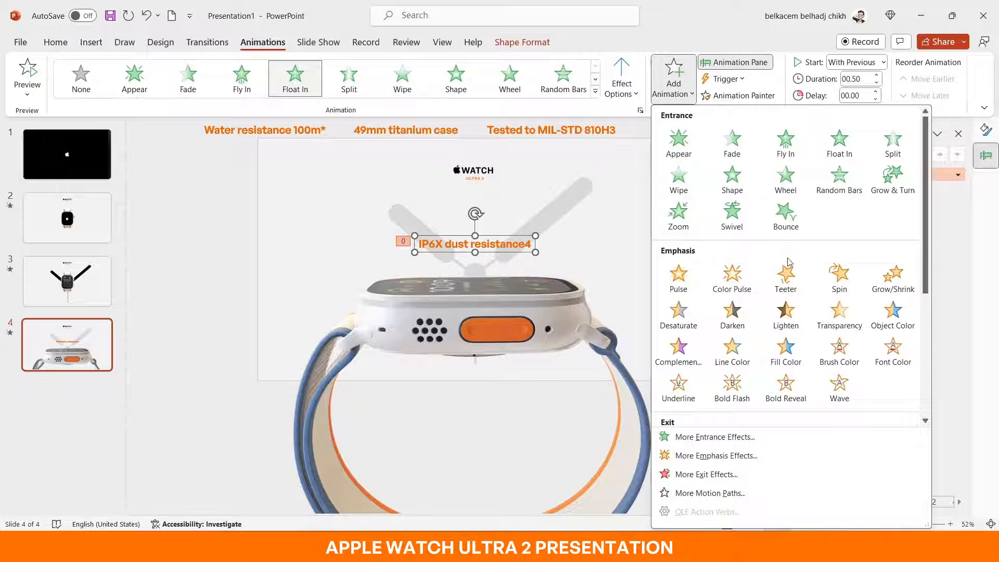
pyautogui.scroll(-5, 788, 284)
pyautogui.click(786, 228)
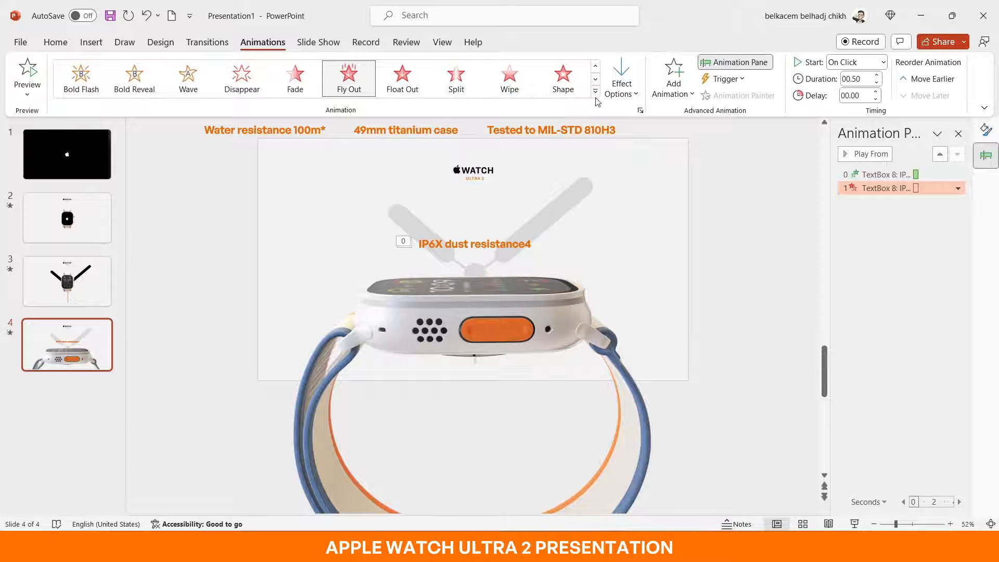
# Add a Float Out exit animation to the "IP6X dust resistance4" text and remove its Fly Out exit.
pyautogui.click(676, 92)
pyautogui.scroll(-5, 769, 268)
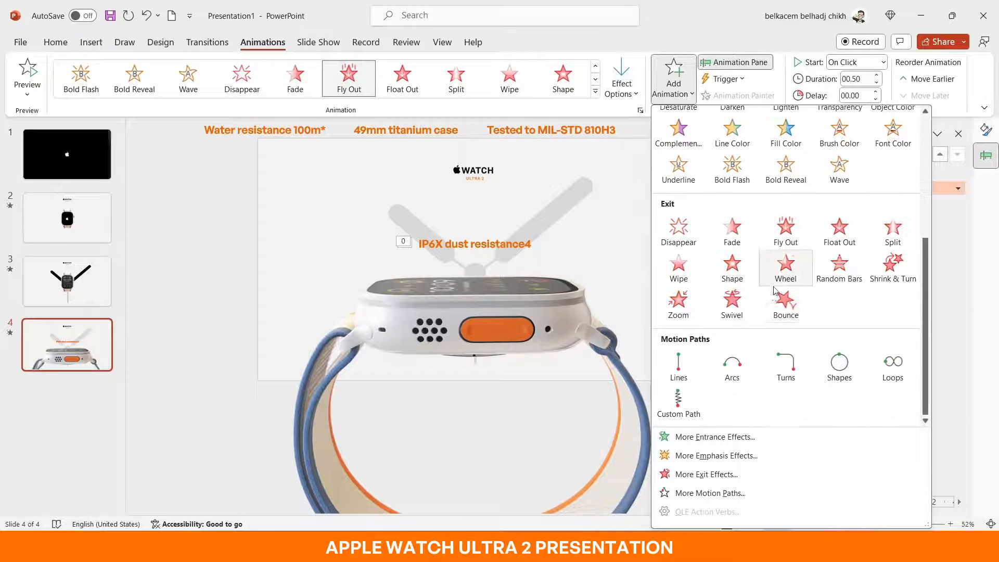
pyautogui.click(839, 229)
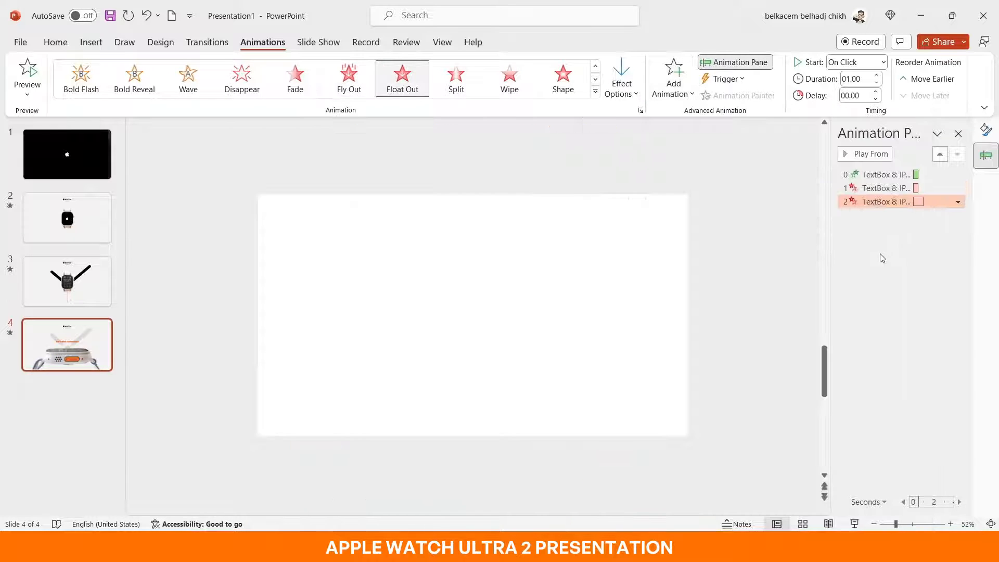
pyautogui.click(932, 187)
pyautogui.click(958, 189)
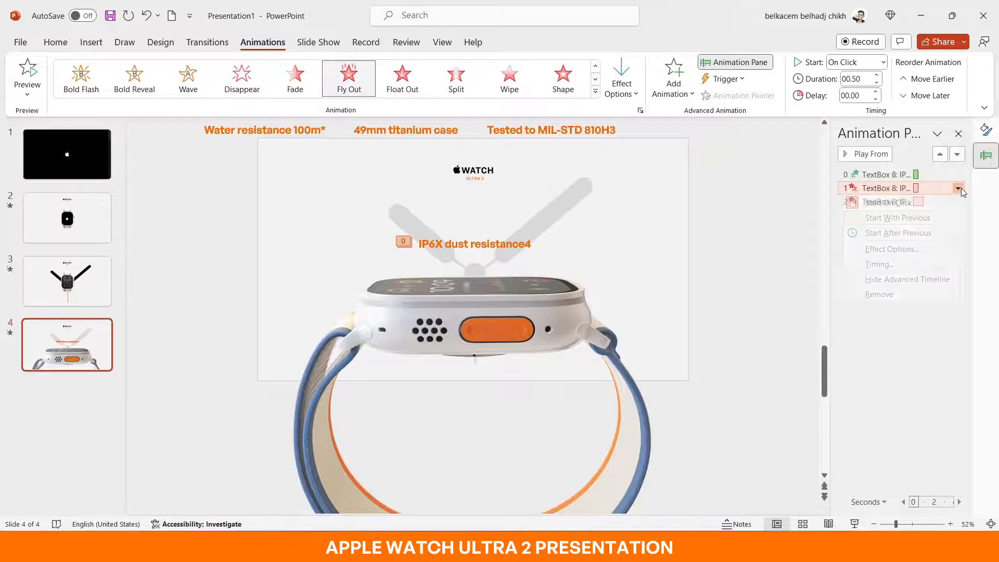
pyautogui.click(926, 295)
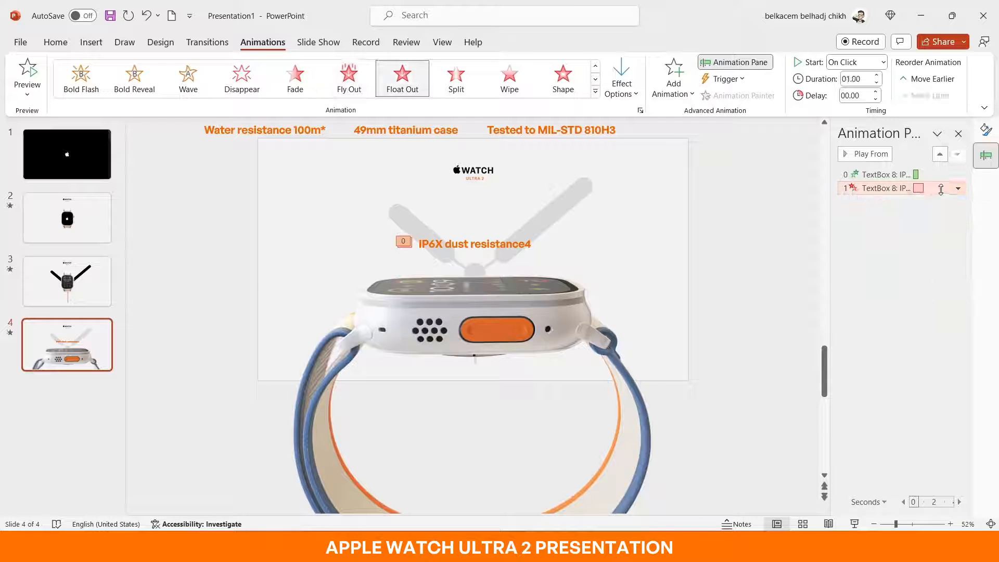
# Make the Float Out exit start With Previous and set its duration to 0.5 seconds.
pyautogui.click(958, 188)
pyautogui.click(939, 218)
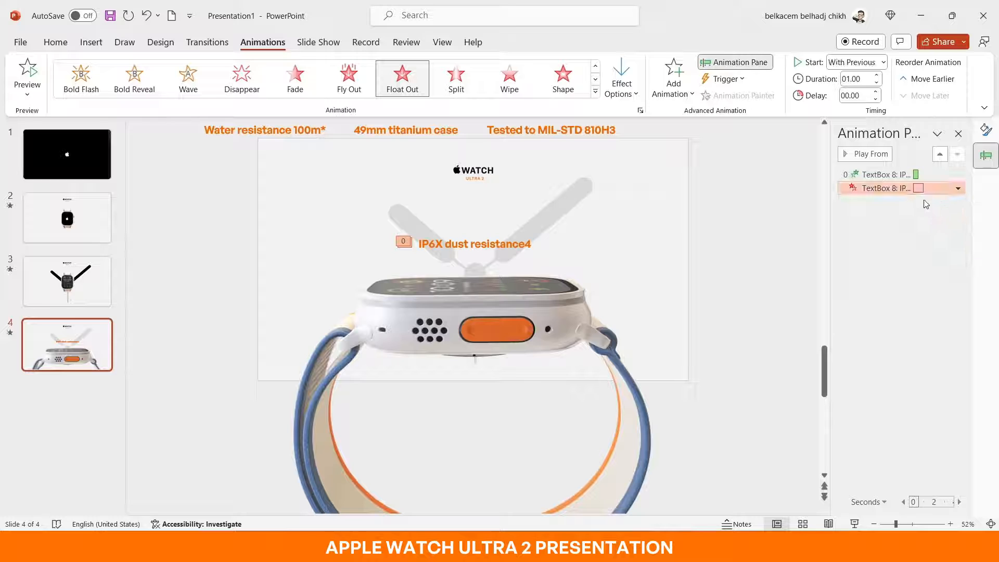
pyautogui.click(893, 176)
pyautogui.click(893, 188)
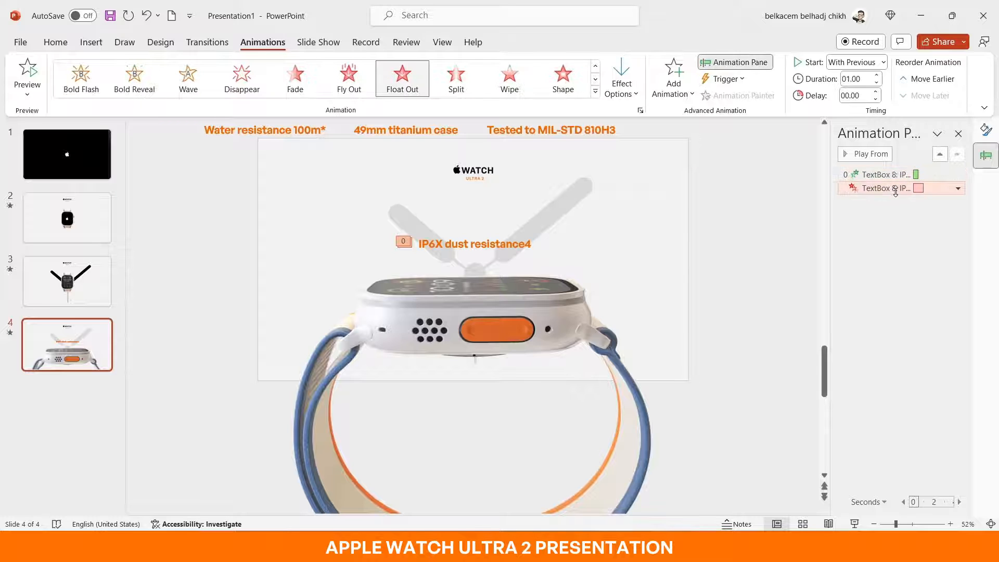
pyautogui.doubleClick(856, 78)
pyautogui.write('0.5')
pyautogui.press('Return')
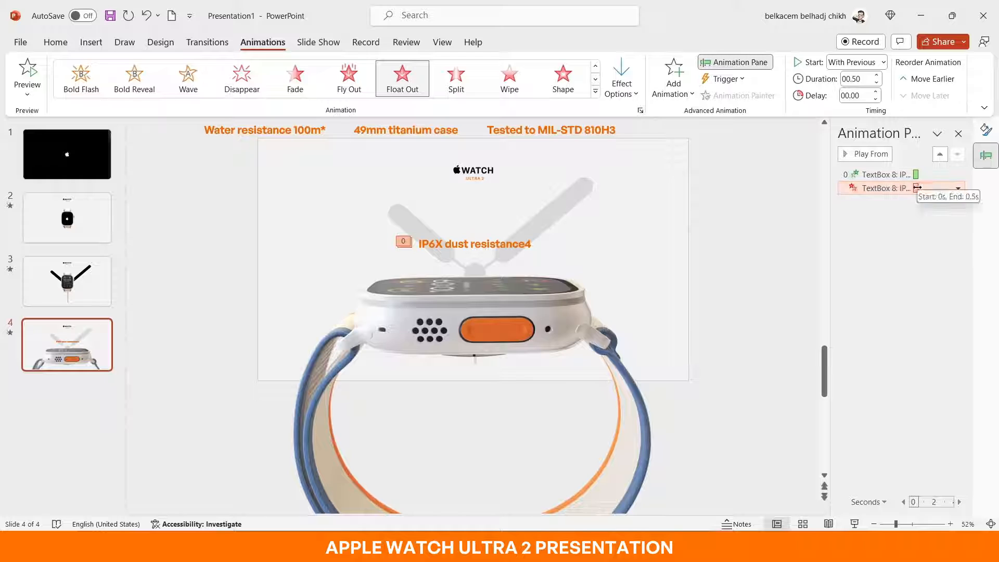
# Delay the Float Out exit to 1.2 seconds and preview the text's animation.
pyautogui.moveTo(918, 191); pyautogui.dragTo(923, 194)
pyautogui.click(923, 227)
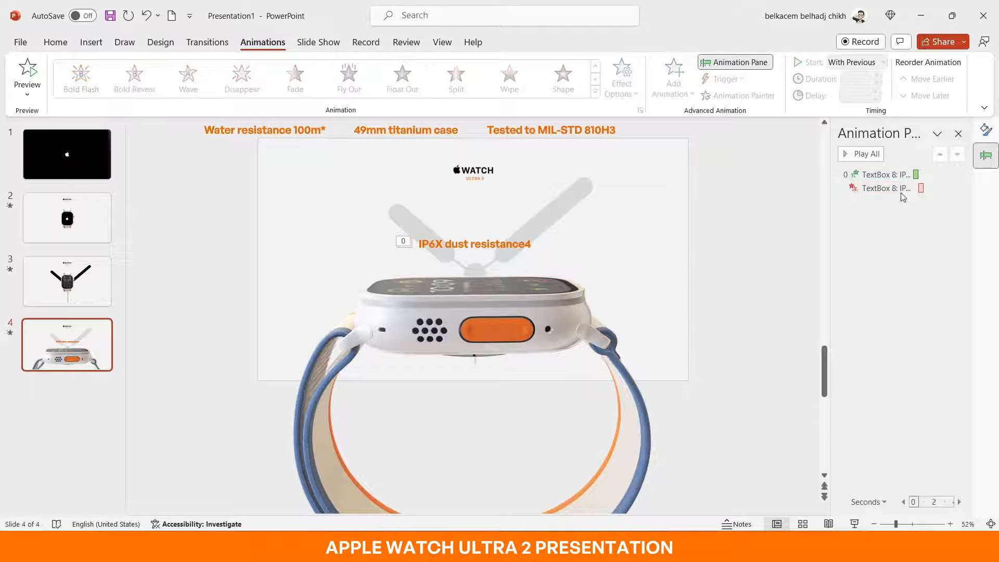
pyautogui.click(867, 154)
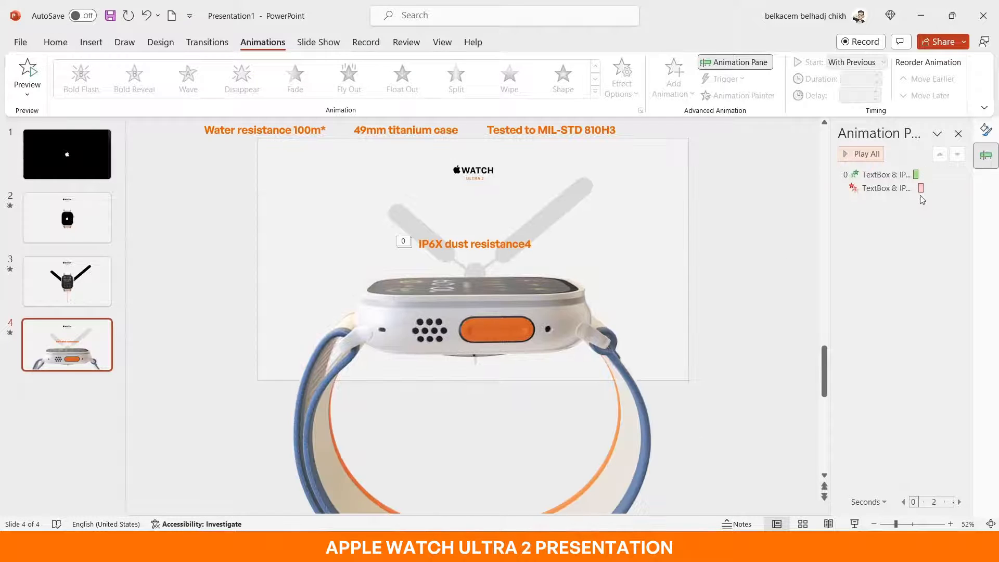
pyautogui.moveTo(921, 188); pyautogui.dragTo(928, 189)
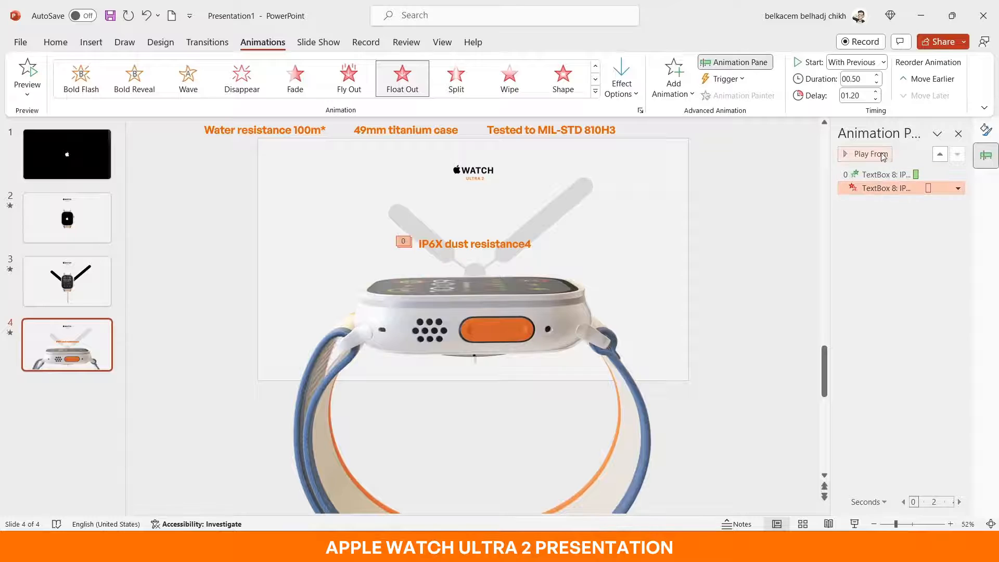
pyautogui.click(883, 154)
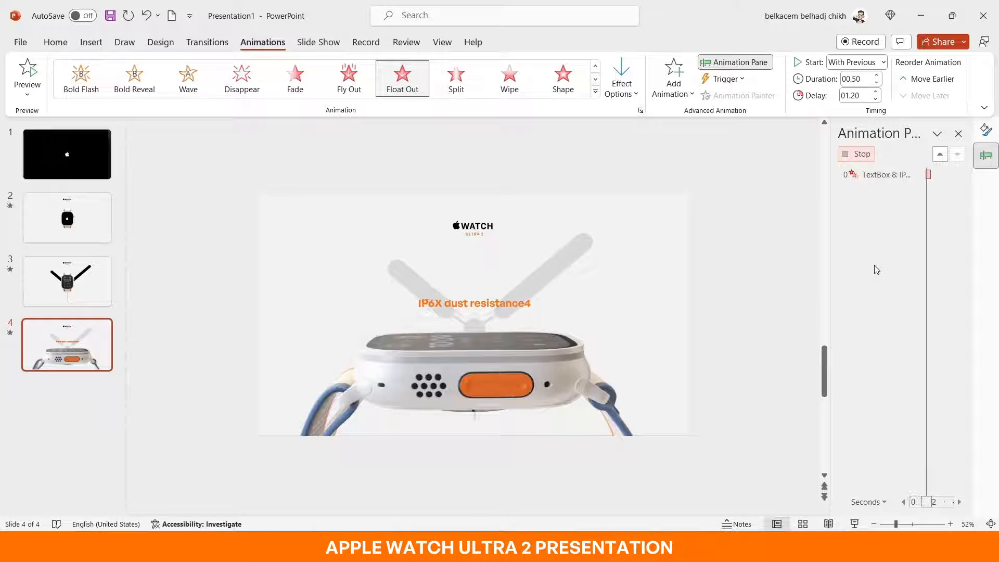
pyautogui.click(881, 204)
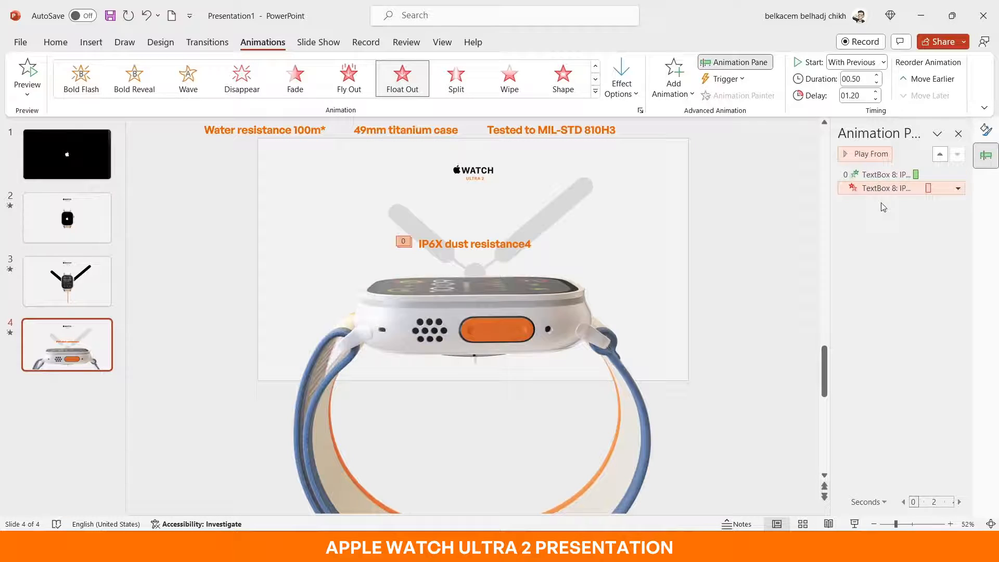
pyautogui.click(877, 157)
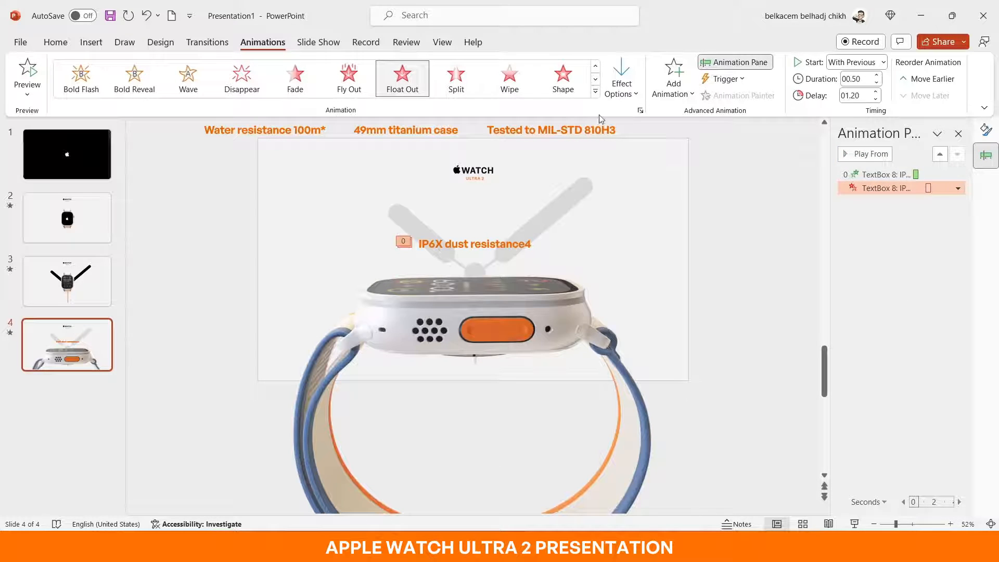
# Set the Float Out exit's direction to upward and make the Float In entrance start On Click.
pyautogui.click(621, 84)
pyautogui.click(653, 148)
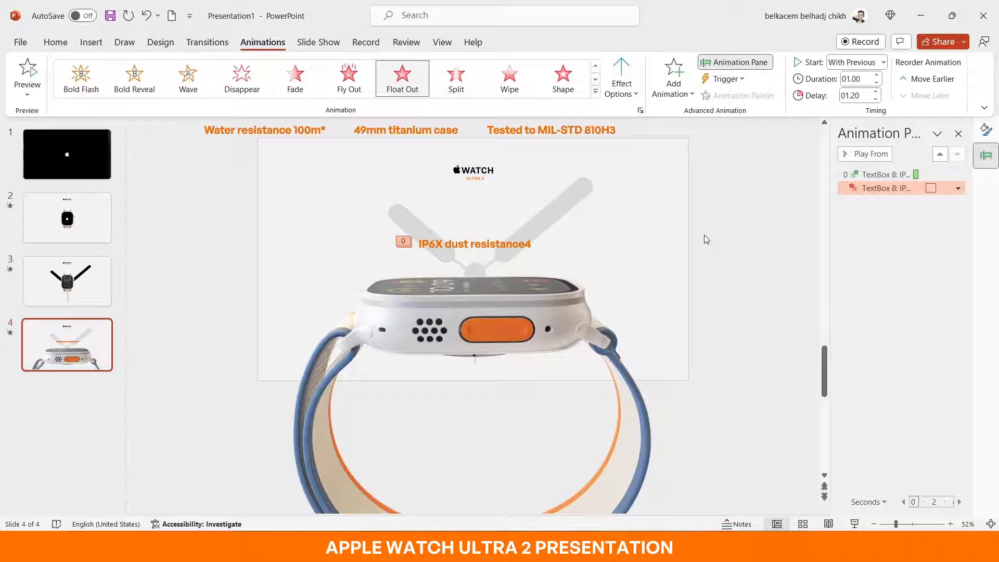
pyautogui.click(526, 241)
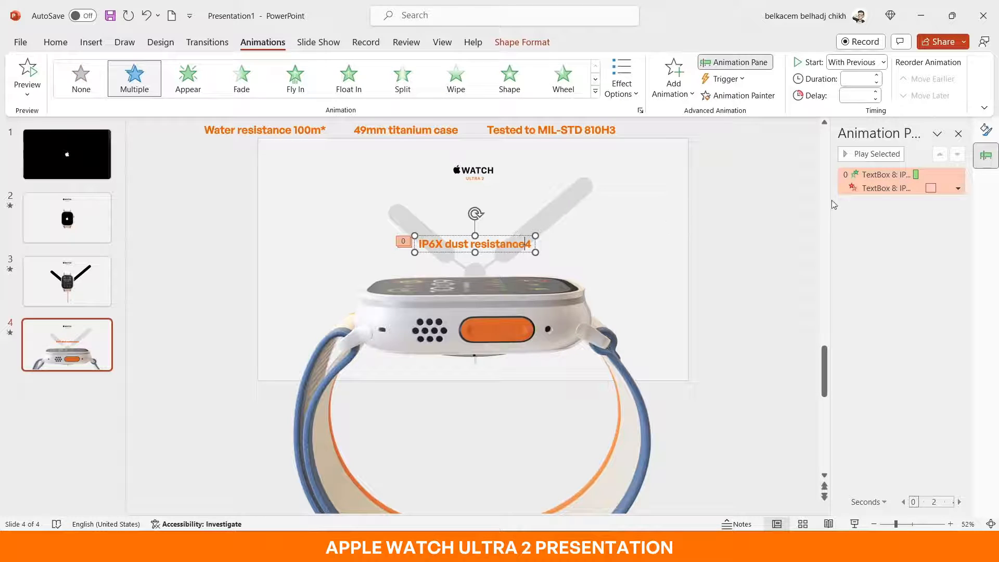
pyautogui.click(937, 175)
pyautogui.click(958, 175)
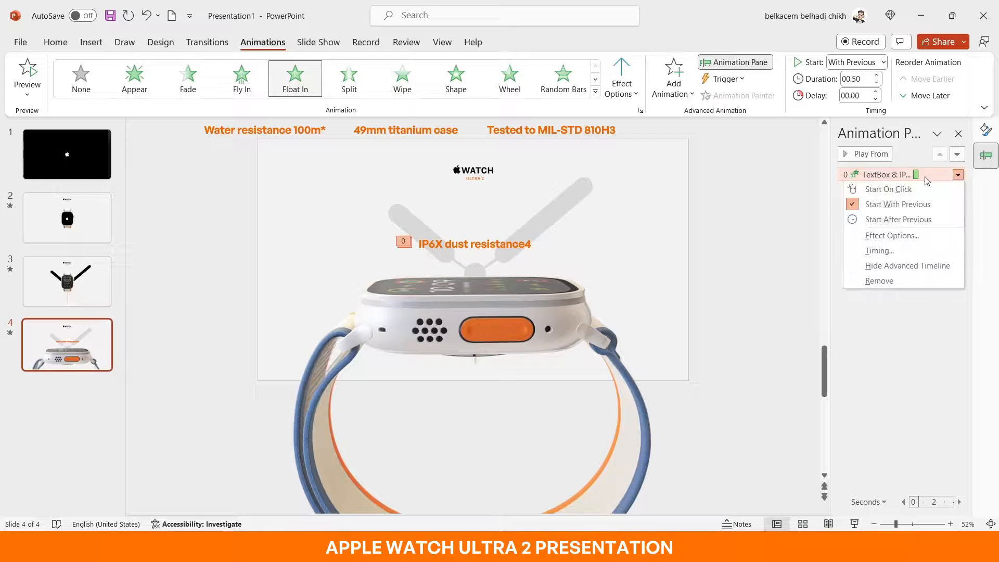
pyautogui.click(890, 189)
pyautogui.click(888, 229)
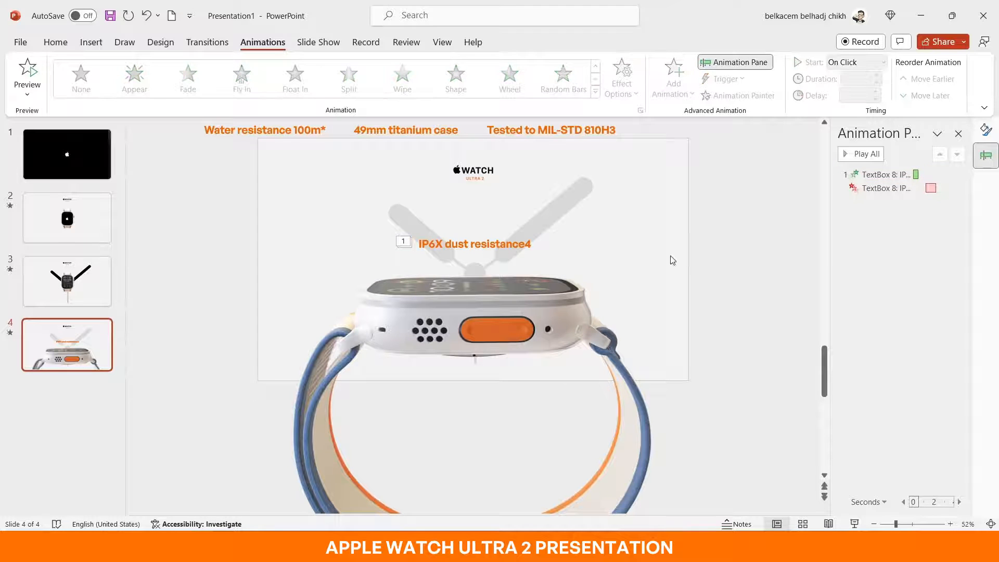
# Copy the "IP6X dust resistance4" animations to the "Tested to MIL-STD 810H3" text and move it onto that text above the watch.
pyautogui.click(523, 254)
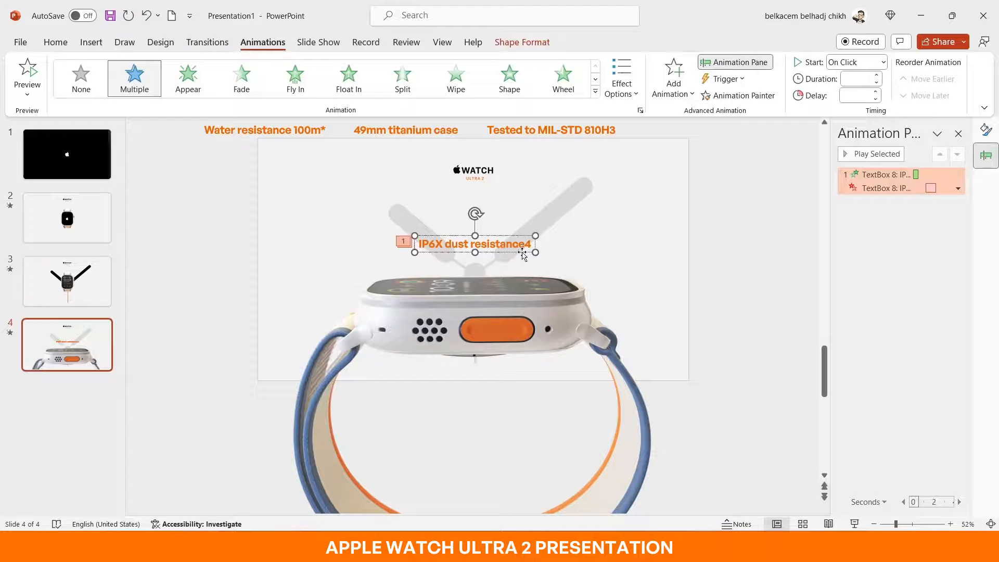
pyautogui.click(741, 96)
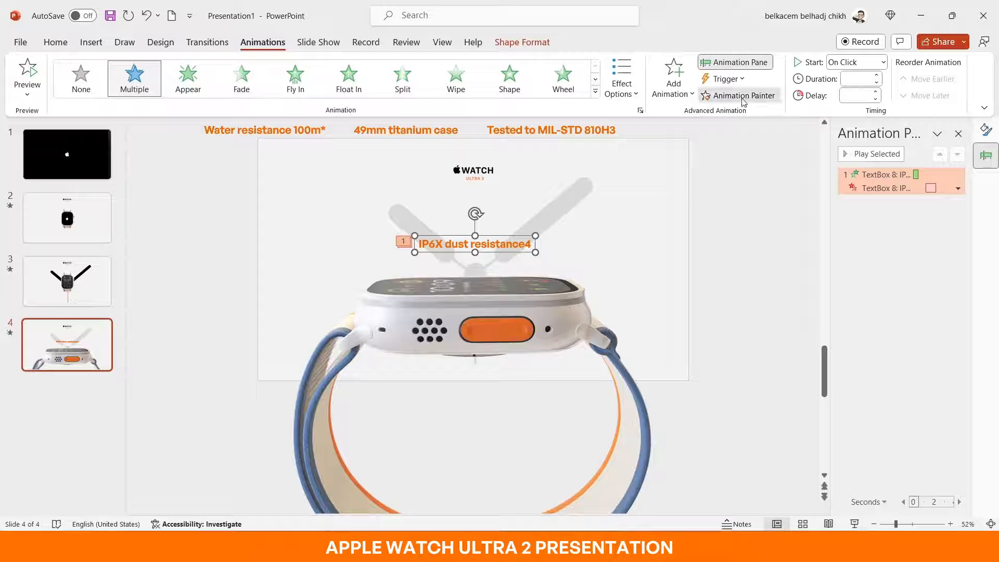
pyautogui.click(576, 133)
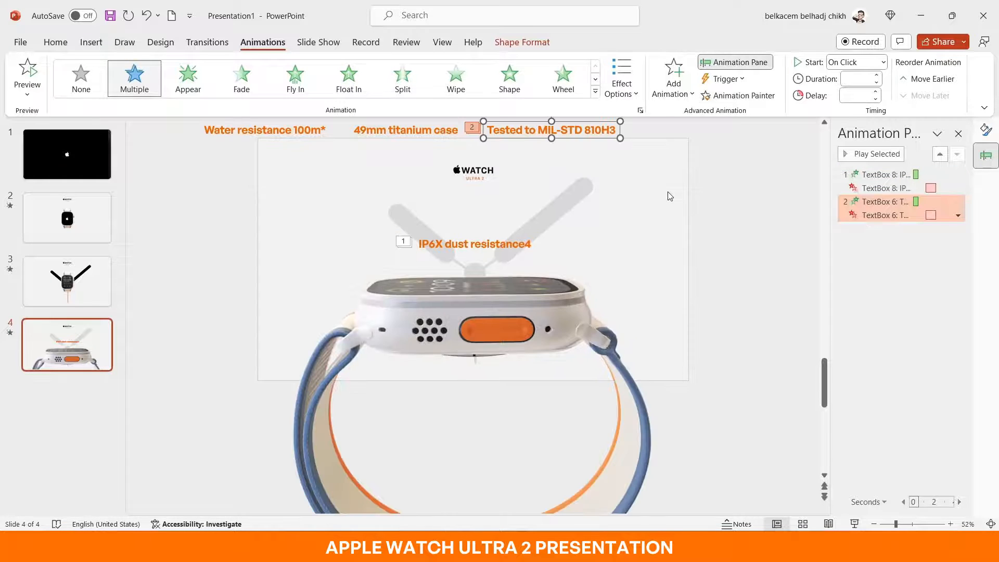
pyautogui.moveTo(581, 140)
pyautogui.mouseDown()
pyautogui.moveTo(560, 204)
pyautogui.moveTo(510, 252)
pyautogui.mouseUp()
# Copy the same animations to the "49mm titanium case" text and move it onto the stacked texts above the watch.
pyautogui.click(726, 96)
pyautogui.click(443, 137)
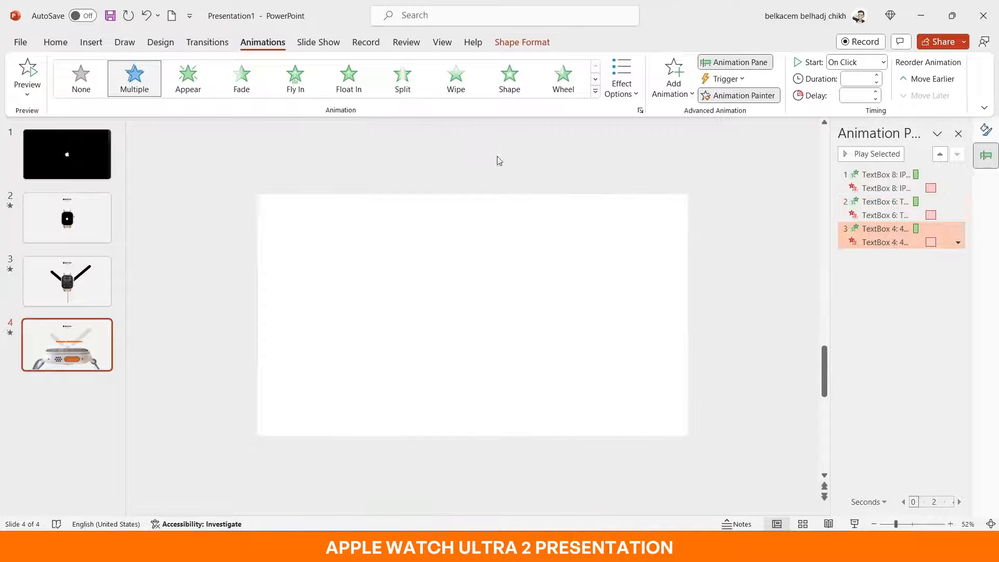
pyautogui.moveTo(453, 138); pyautogui.dragTo(527, 251)
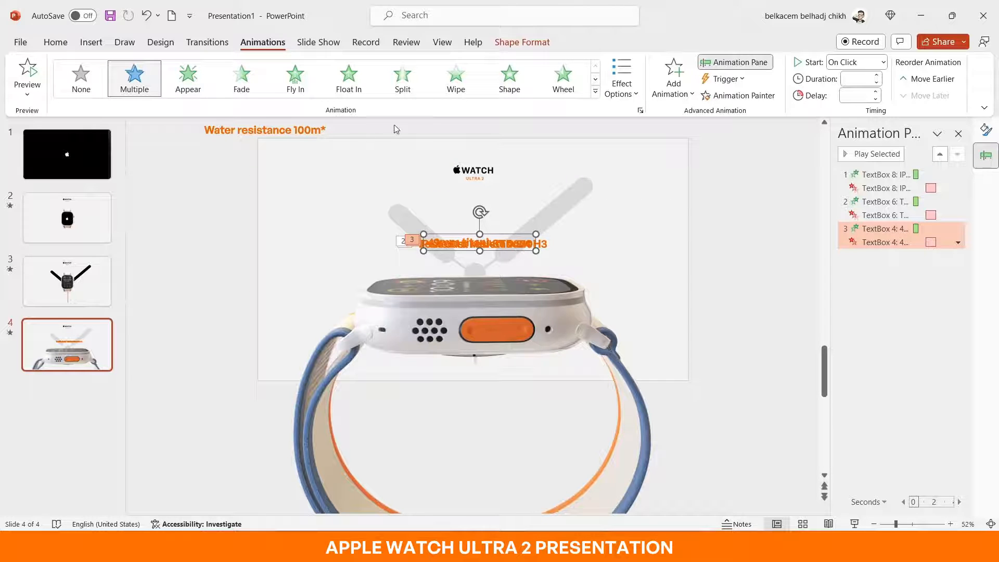
# Copy the same animations to the "Water resistance 100m*" text and move it onto the stacked texts above the watch.
pyautogui.click(739, 95)
pyautogui.click(328, 131)
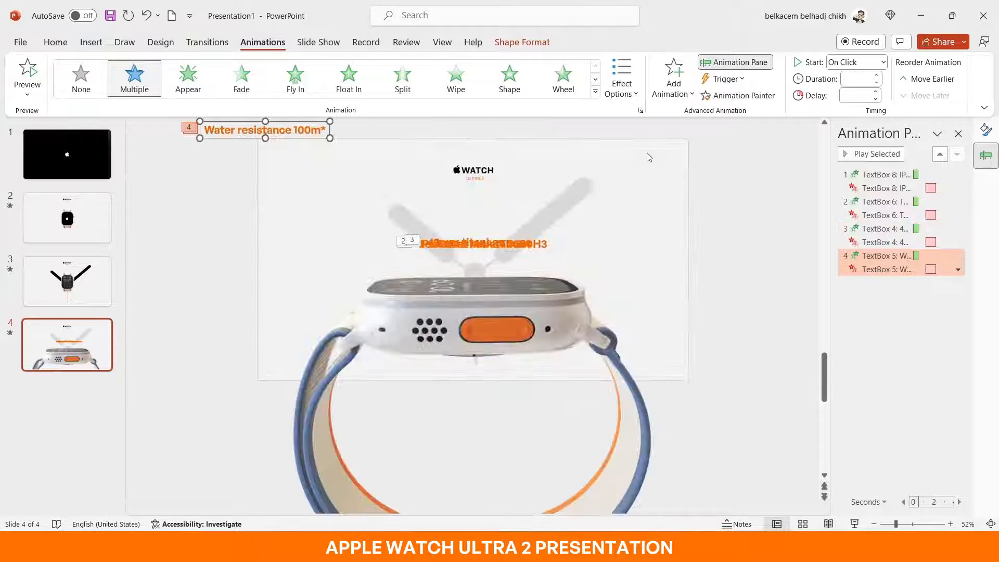
pyautogui.moveTo(293, 141); pyautogui.dragTo(508, 253)
# Align all four feature texts to each other by centre and middle, and move the stack to the slide's horizontal centre.
pyautogui.moveTo(621, 177); pyautogui.dragTo(375, 255)
pyautogui.click(523, 44)
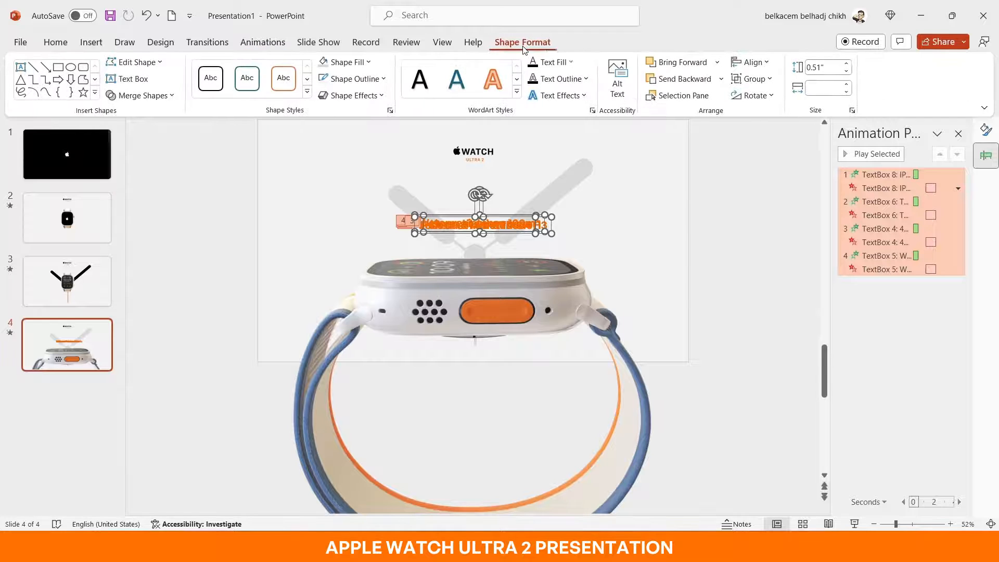
pyautogui.click(751, 62)
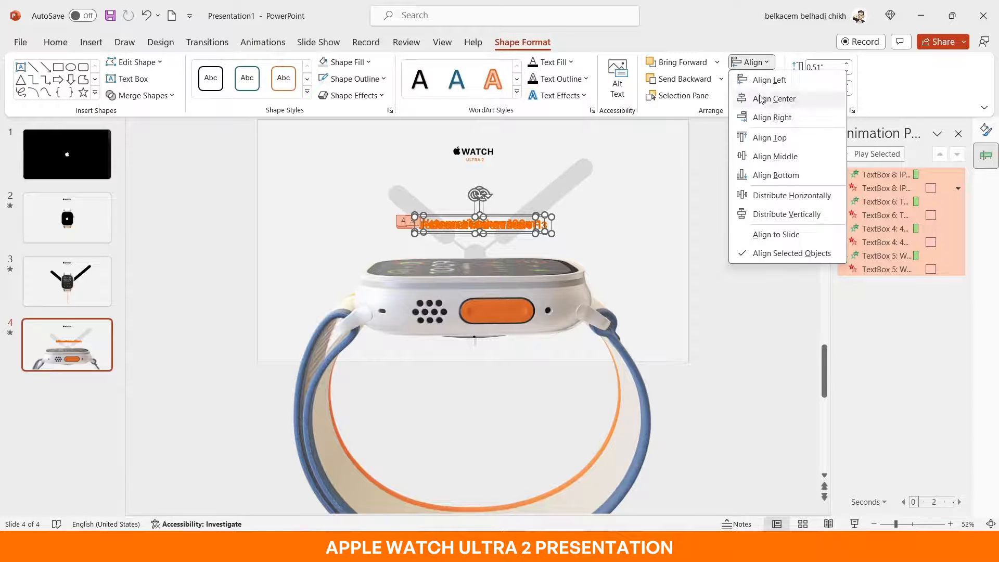
pyautogui.click(761, 98)
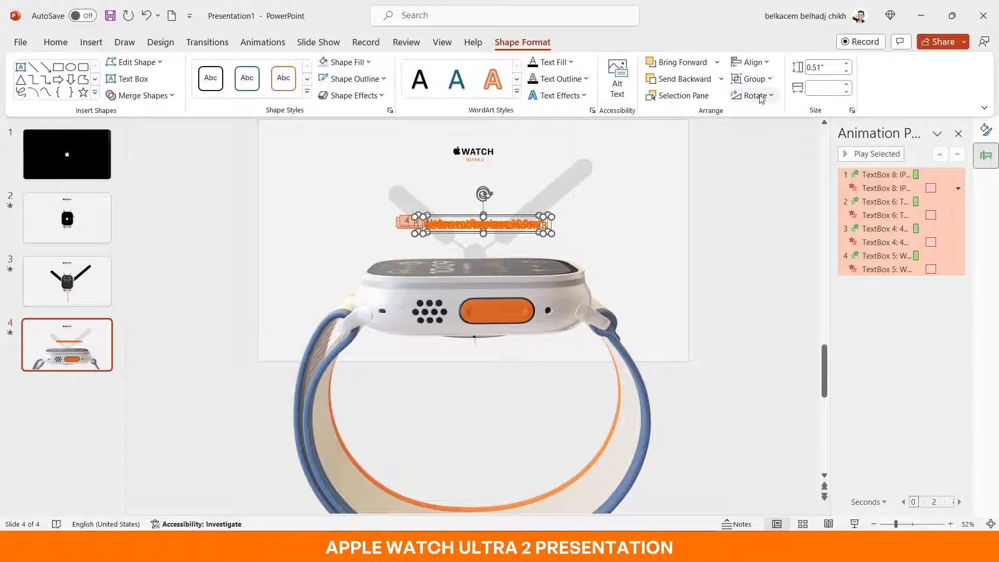
pyautogui.click(755, 63)
pyautogui.click(774, 157)
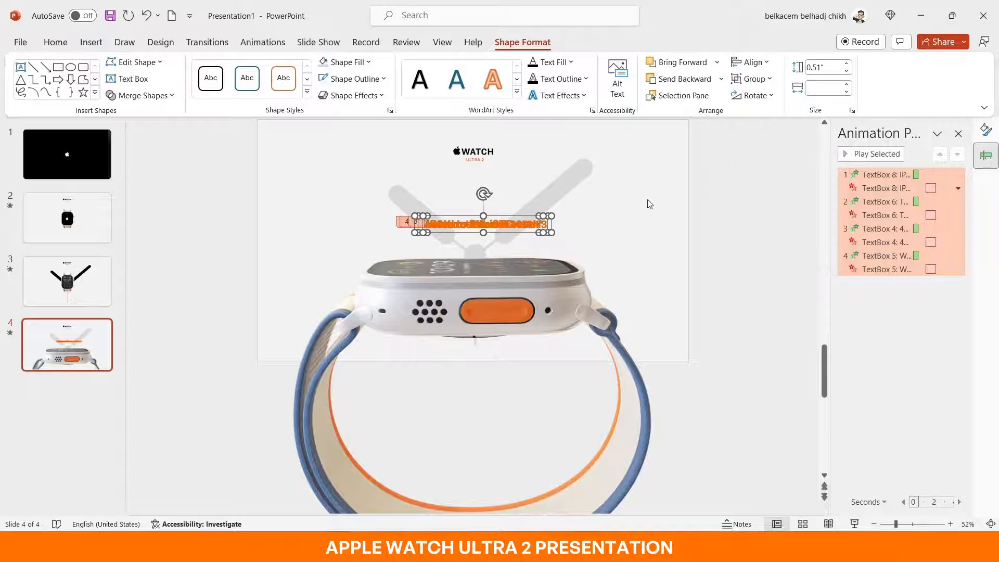
pyautogui.moveTo(525, 234); pyautogui.dragTo(515, 233)
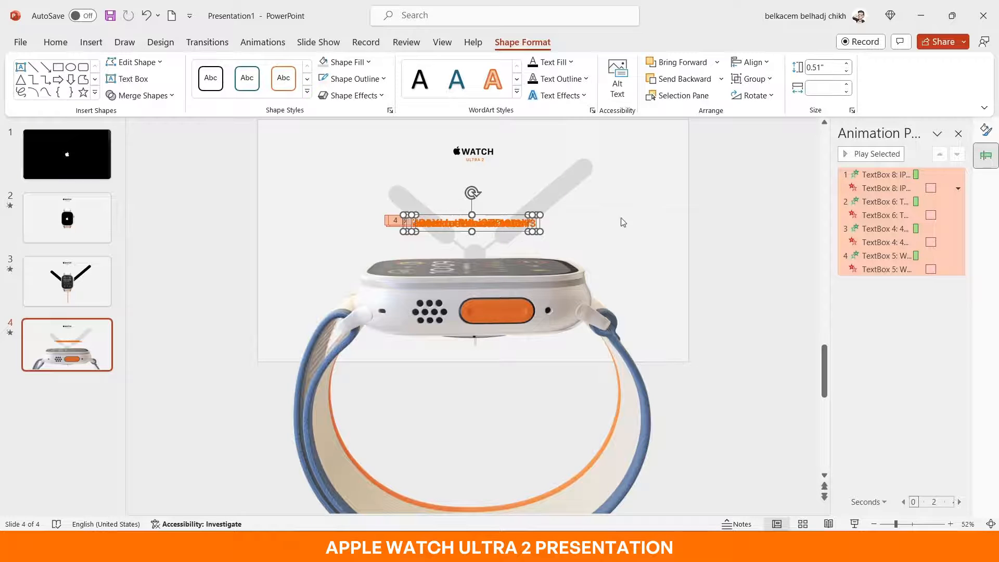
pyautogui.click(646, 218)
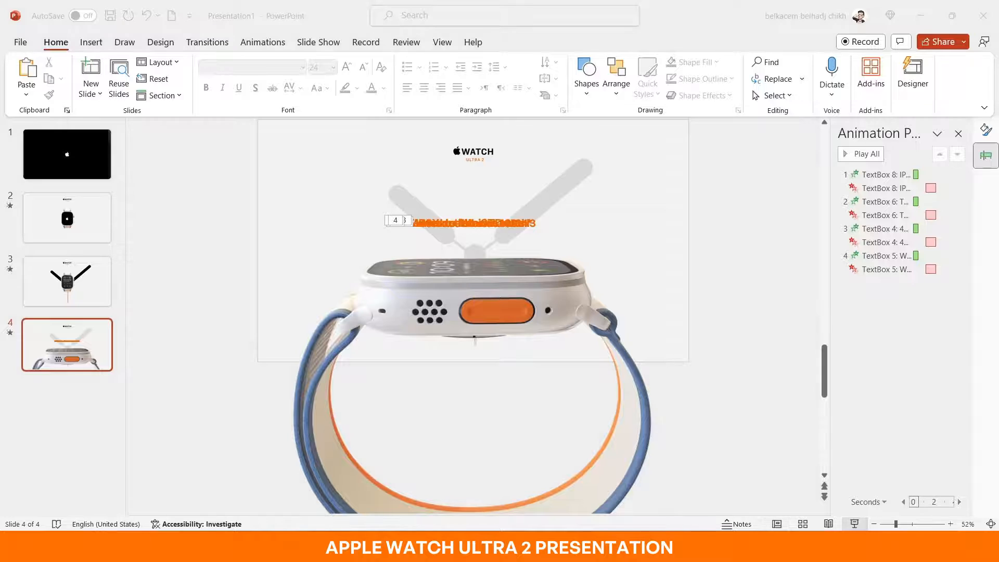
# Preview the slide show from slide 4 and again from slide 3, advancing through the feature texts to "Water resistance 100m*".
pyautogui.click(856, 524)
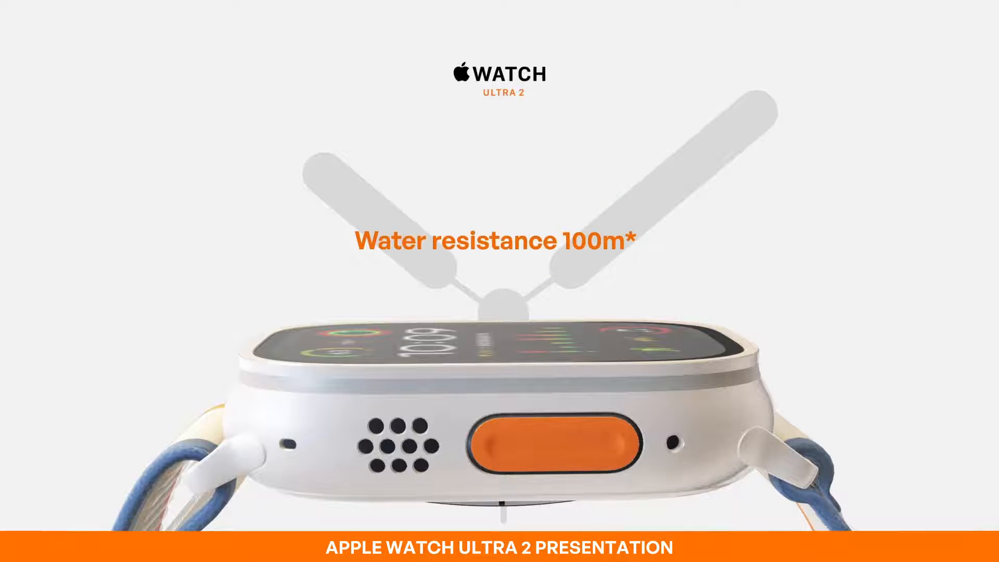
pyautogui.press('Escape')
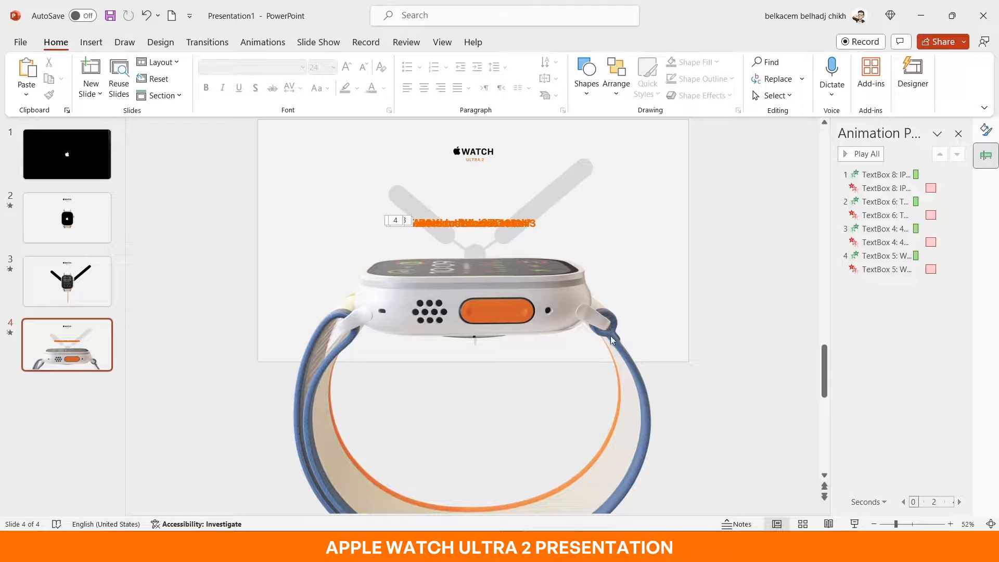
pyautogui.click(94, 276)
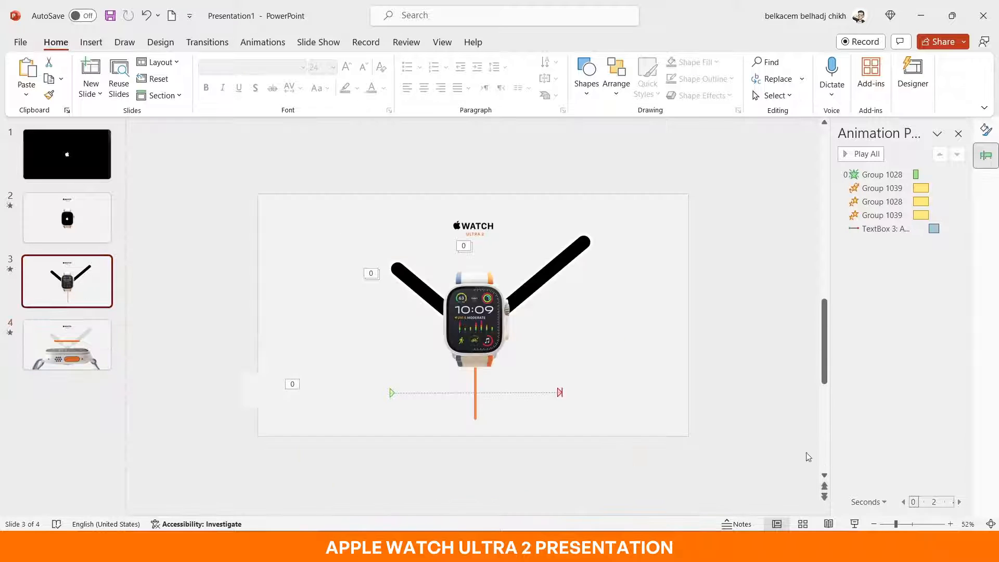
pyautogui.click(854, 524)
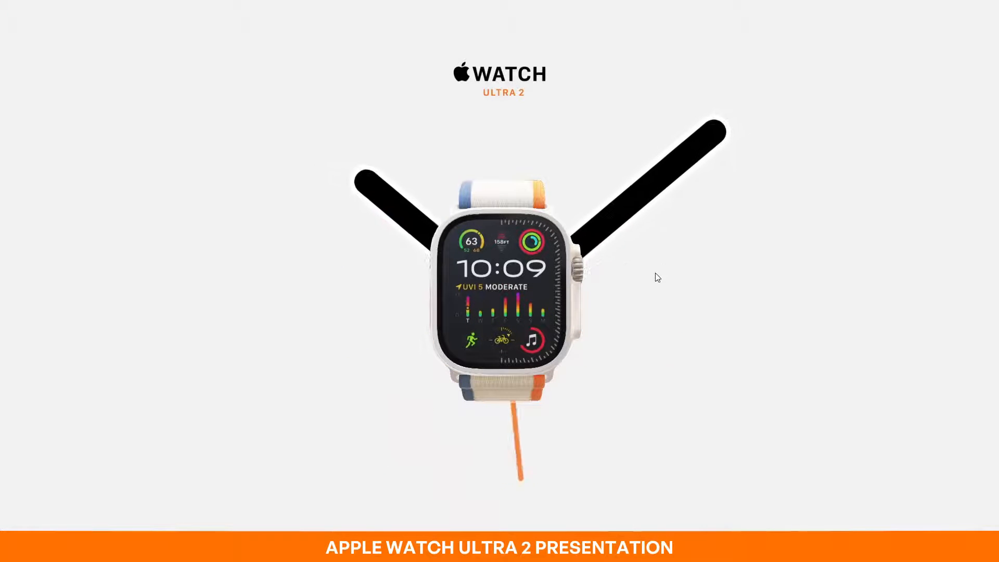
pyautogui.press('Right')
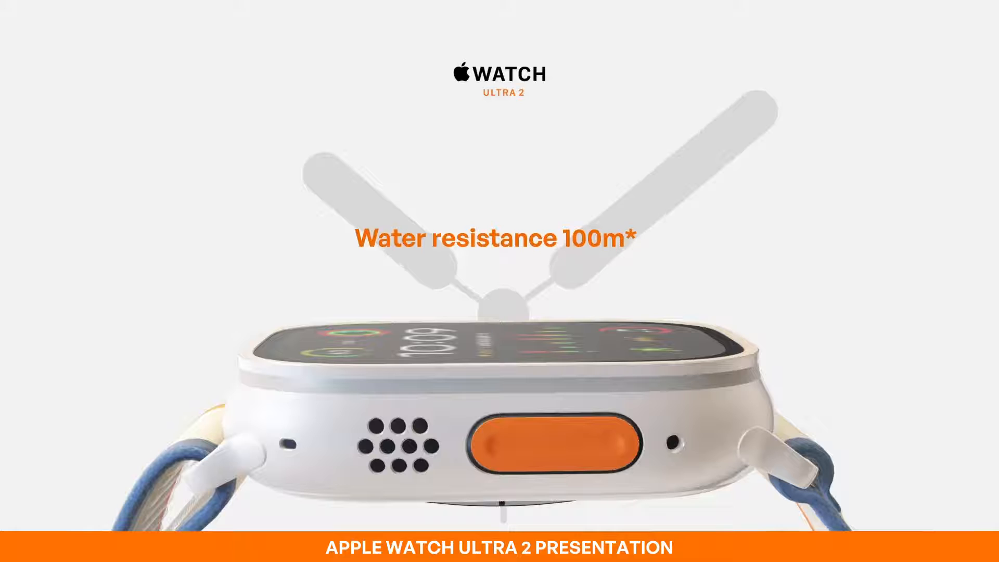
pyautogui.press('Escape')
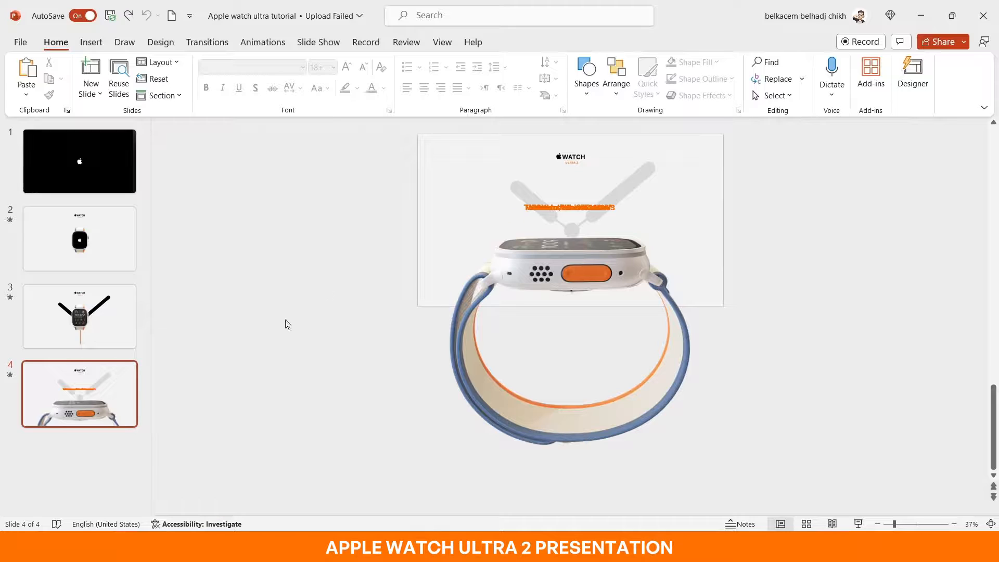
# Duplicate slide 4 and, on the original slide 4, move the 3D watch horizontally off the slide past its right edge.
pyautogui.rightClick(109, 378)
pyautogui.click(158, 196)
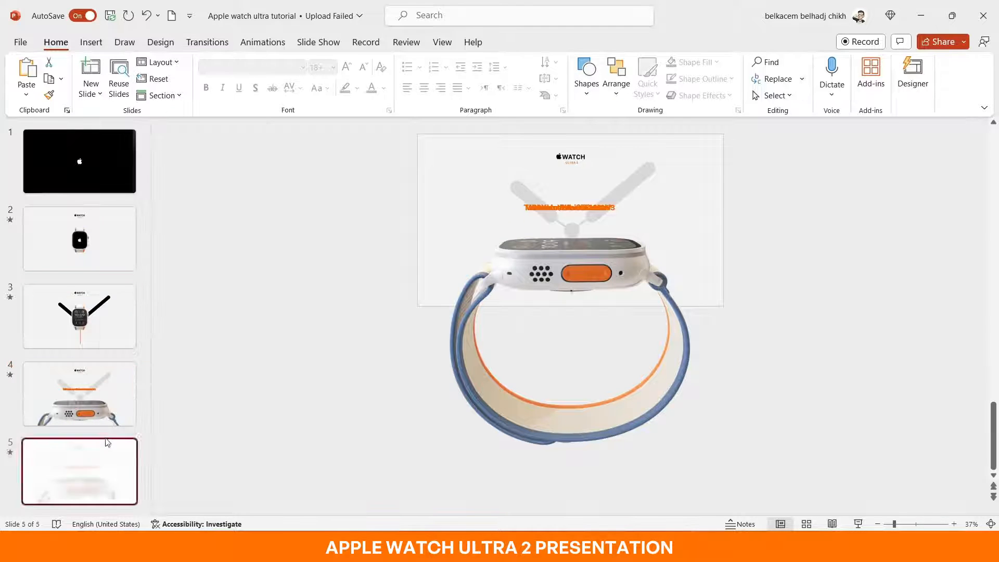
pyautogui.click(624, 282)
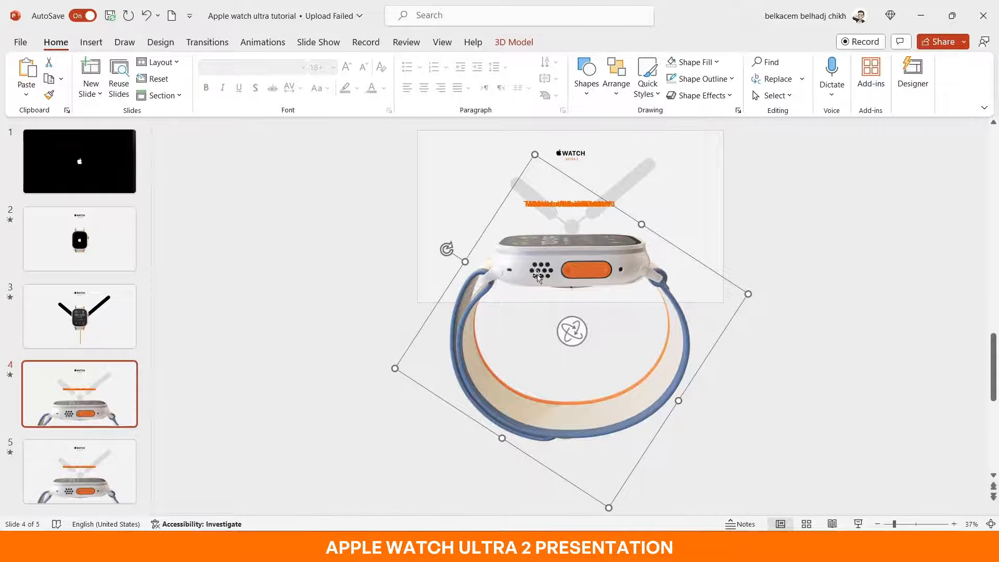
pyautogui.moveTo(538, 277); pyautogui.dragTo(772, 276)
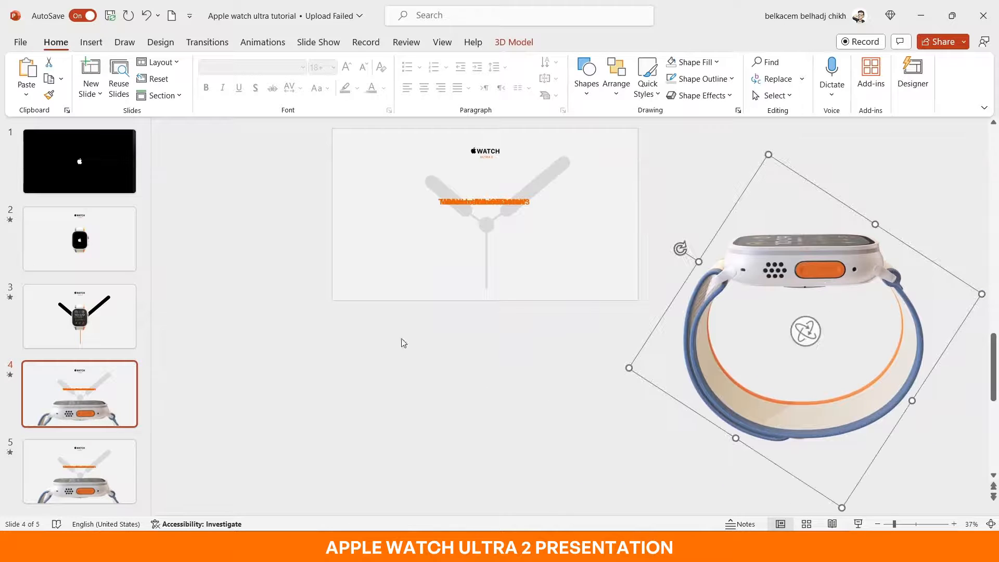